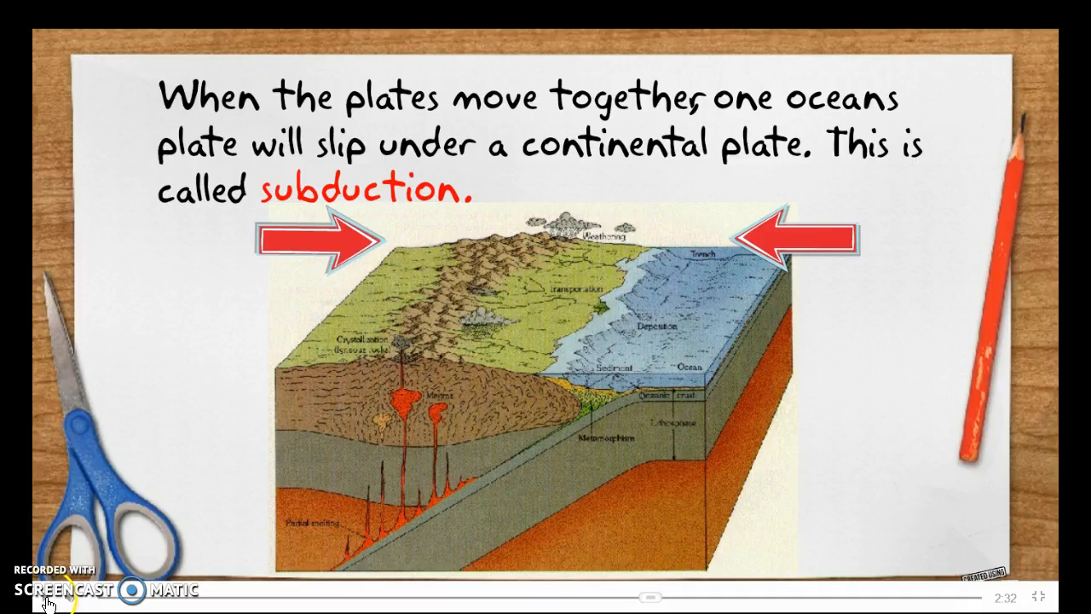
Exit the full-screen presentation and start a new PowToon by customizing a ready-made one
{"action": "left_click", "coordinate": [1038, 599]}
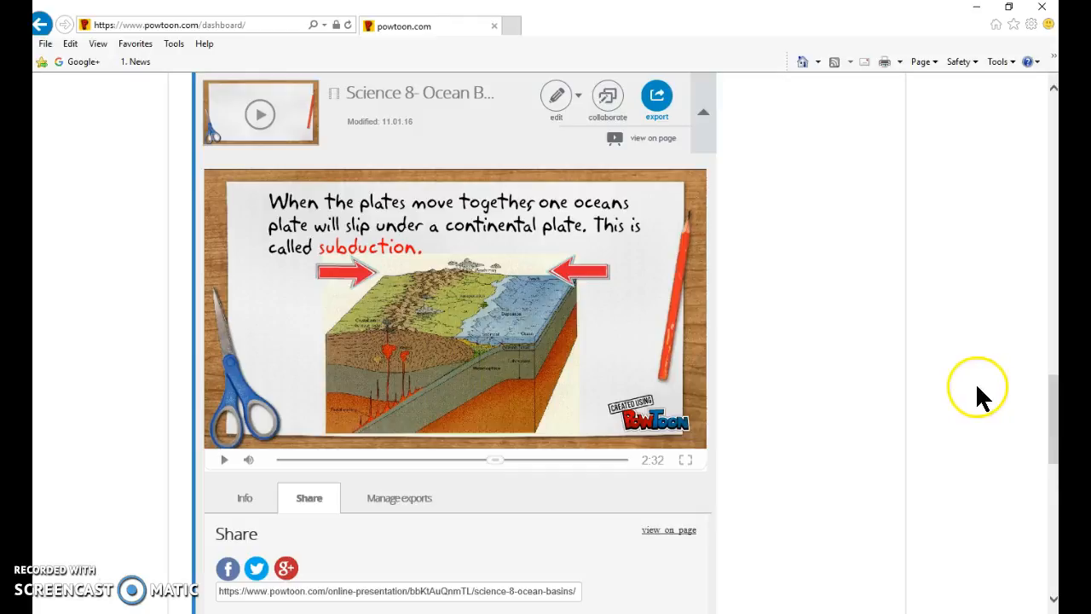
{"action": "scroll", "coordinate": [946, 375], "scroll_direction": "up", "scroll_amount": 1}
{"action": "scroll", "coordinate": [946, 375], "scroll_direction": "up", "scroll_amount": 15}
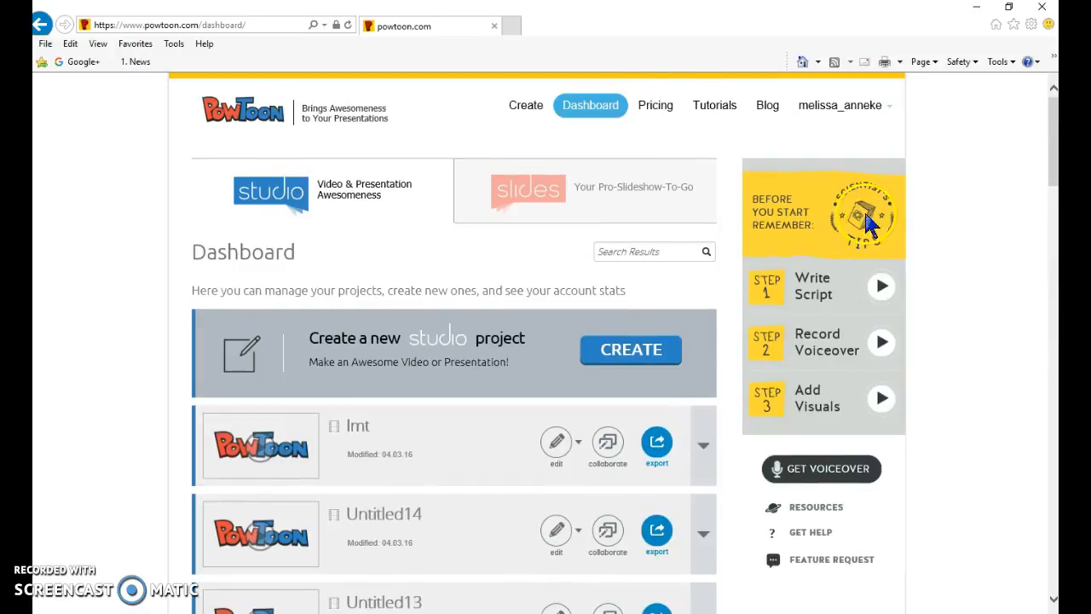
{"action": "left_click", "coordinate": [609, 104]}
{"action": "left_click", "coordinate": [530, 105]}
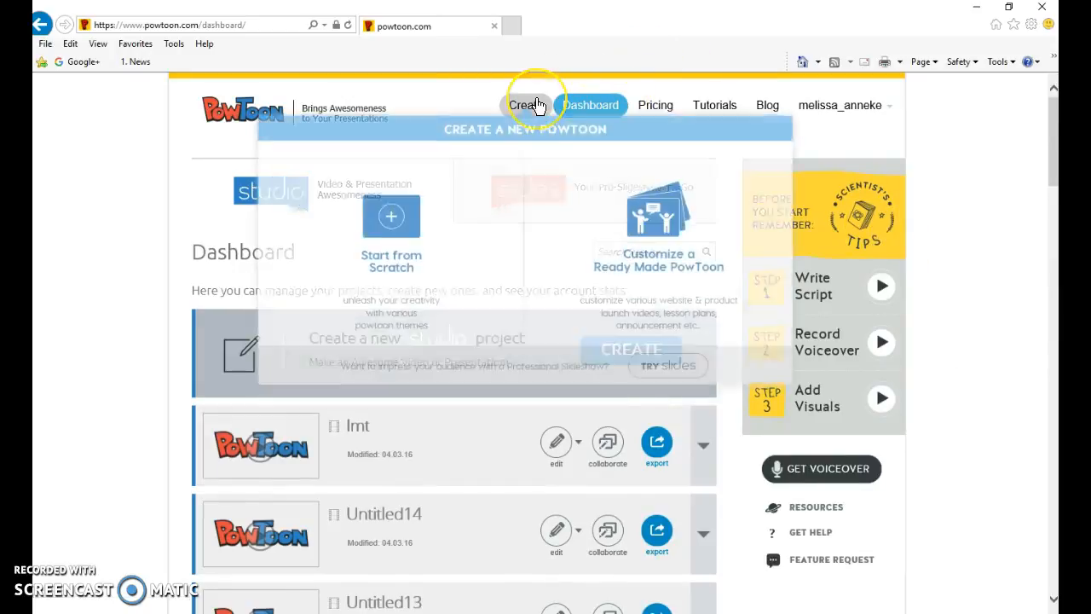
{"action": "left_click", "coordinate": [537, 105]}
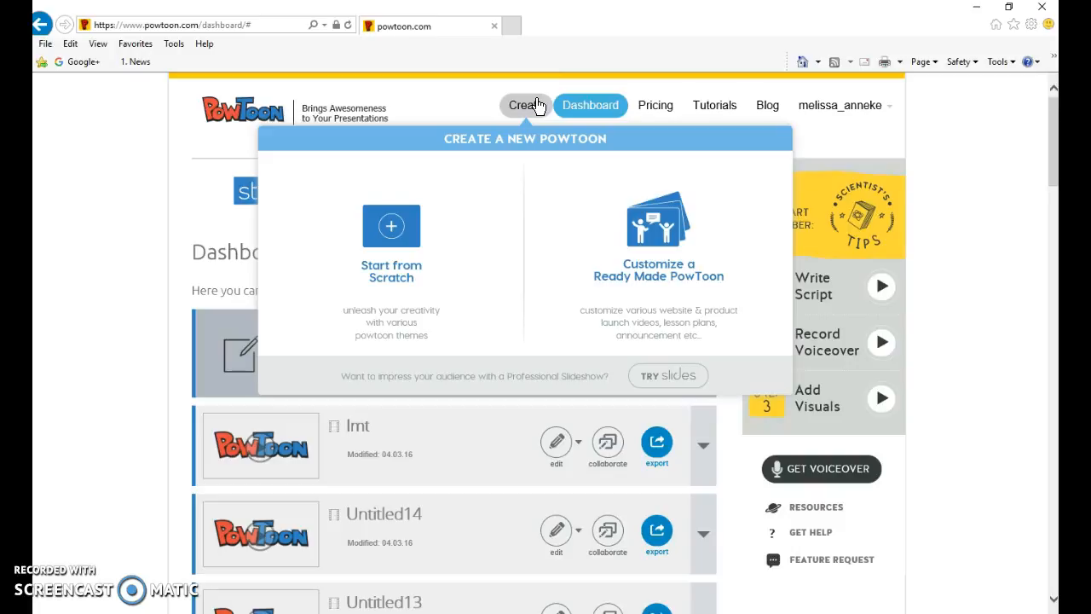
{"action": "left_click", "coordinate": [643, 229]}
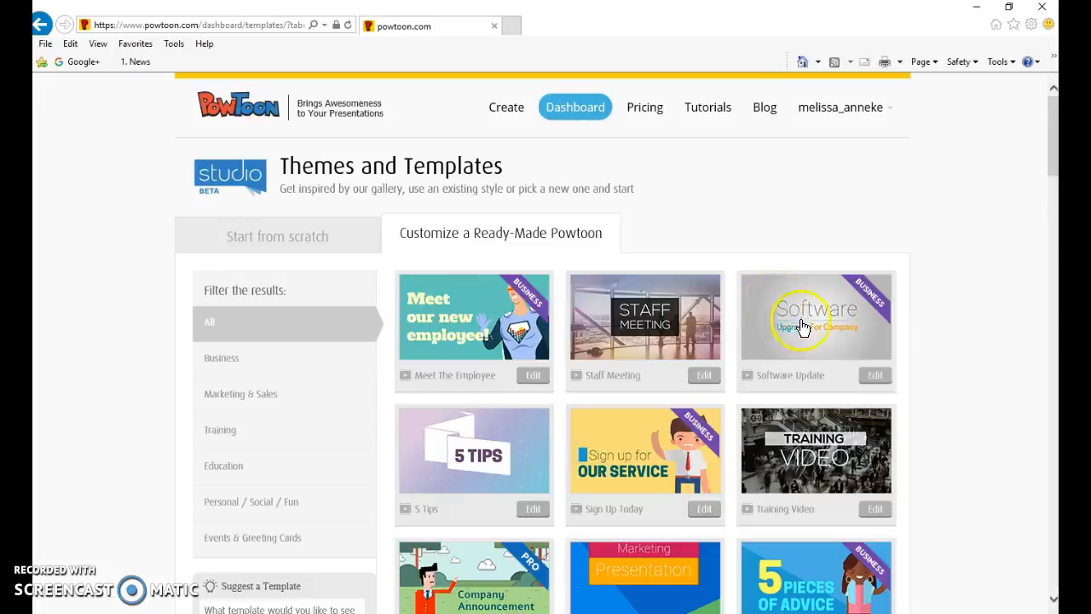
Browse the ready-made templates and play the Book Report template's preview, pausing it when done
{"action": "scroll", "coordinate": [944, 332], "scroll_direction": "down", "scroll_amount": 2}
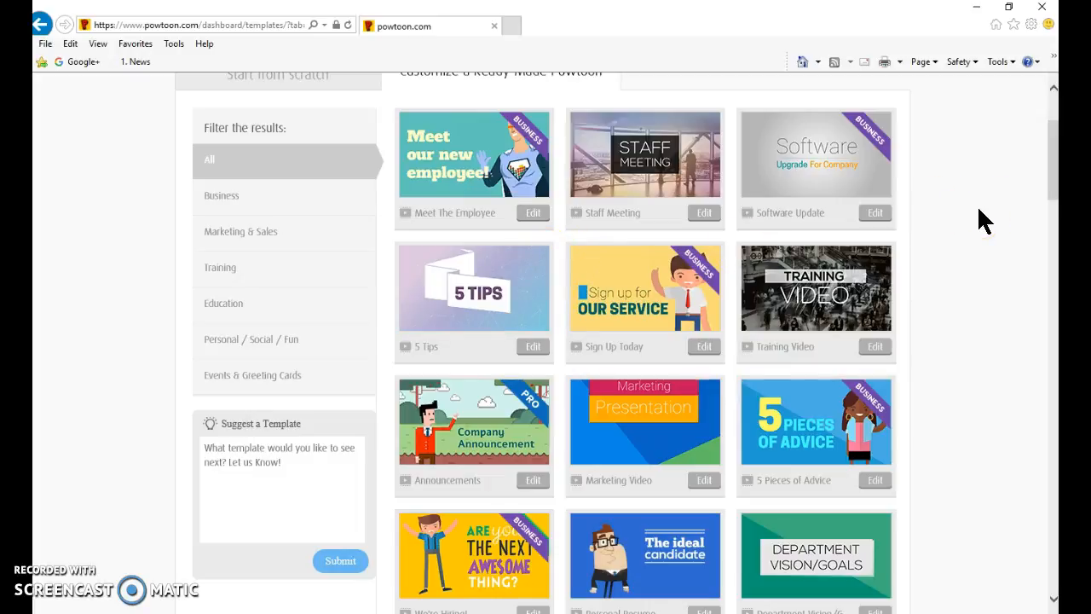
{"action": "scroll", "coordinate": [985, 209], "scroll_direction": "down", "scroll_amount": 4}
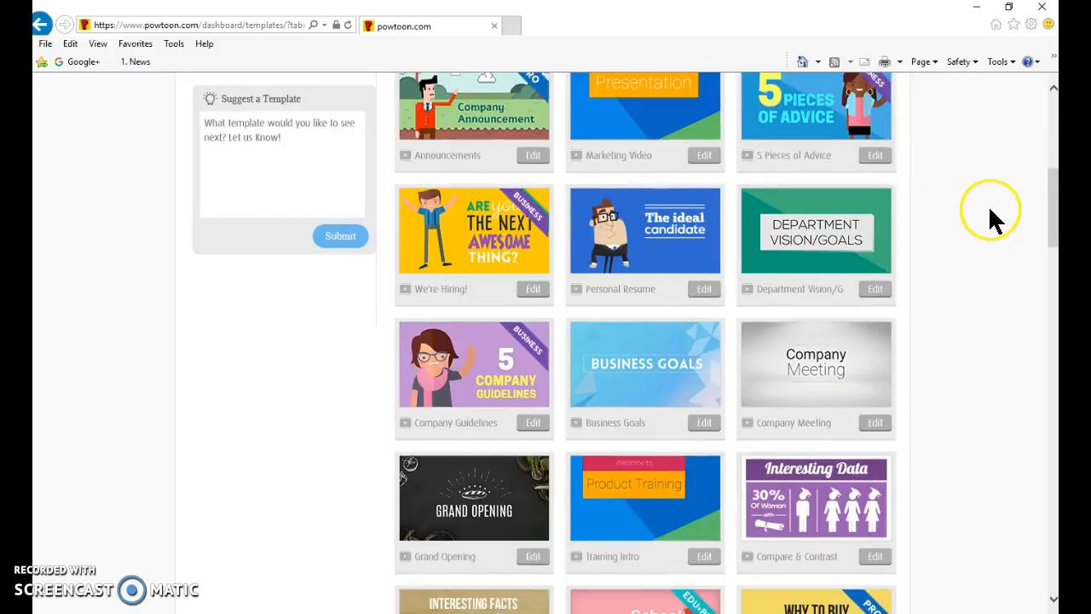
{"action": "scroll", "coordinate": [990, 208], "scroll_direction": "down", "scroll_amount": 3}
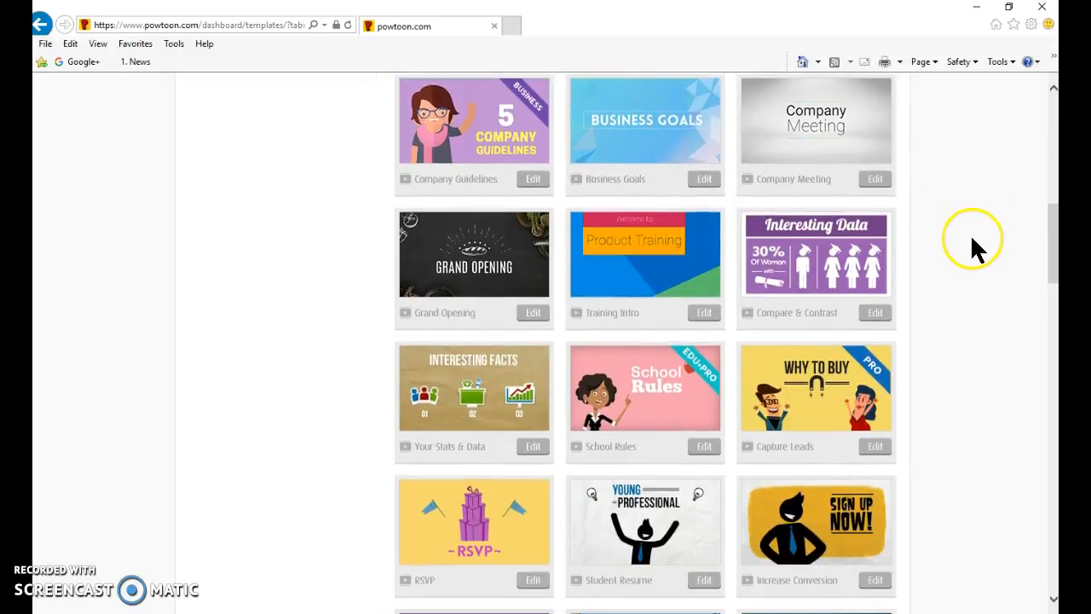
{"action": "scroll", "coordinate": [974, 232], "scroll_direction": "down", "scroll_amount": 3}
{"action": "scroll", "coordinate": [981, 228], "scroll_direction": "down", "scroll_amount": 2}
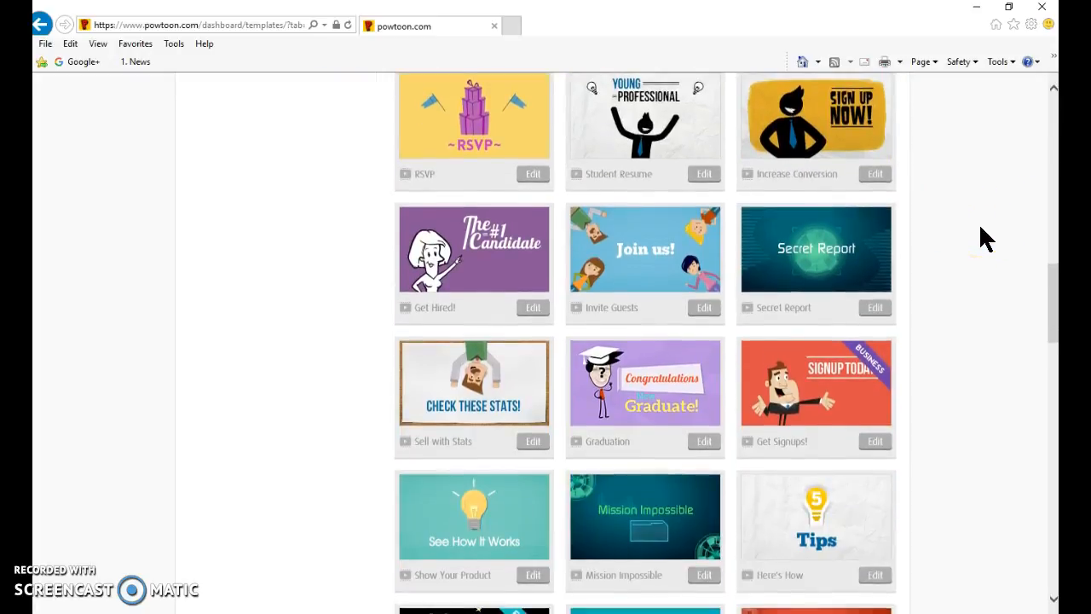
{"action": "scroll", "coordinate": [972, 222], "scroll_direction": "down", "scroll_amount": 2}
{"action": "scroll", "coordinate": [969, 219], "scroll_direction": "down", "scroll_amount": 2}
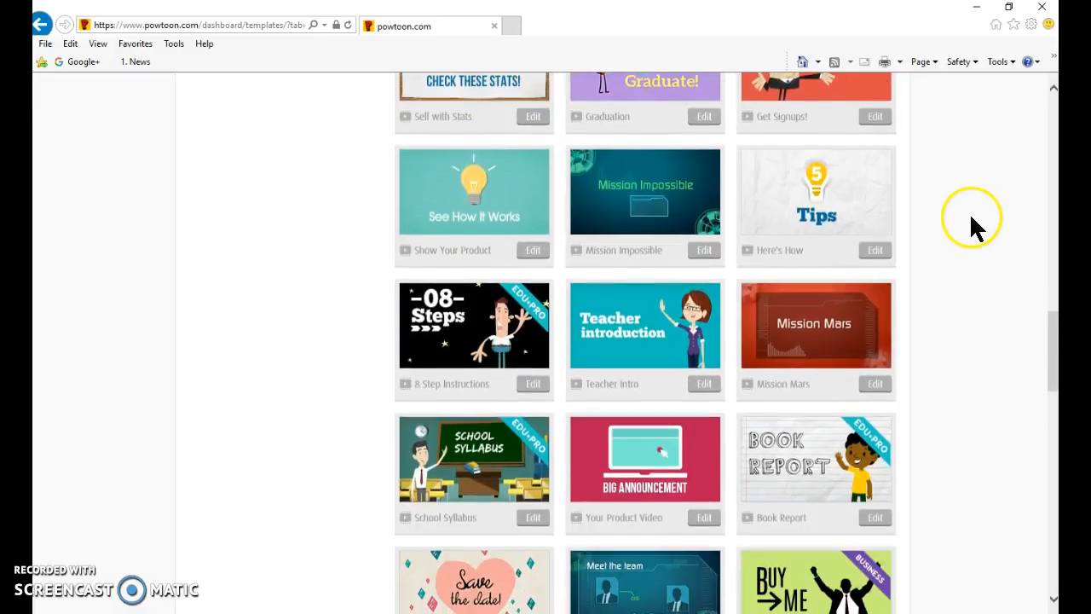
{"action": "left_click", "coordinate": [760, 486]}
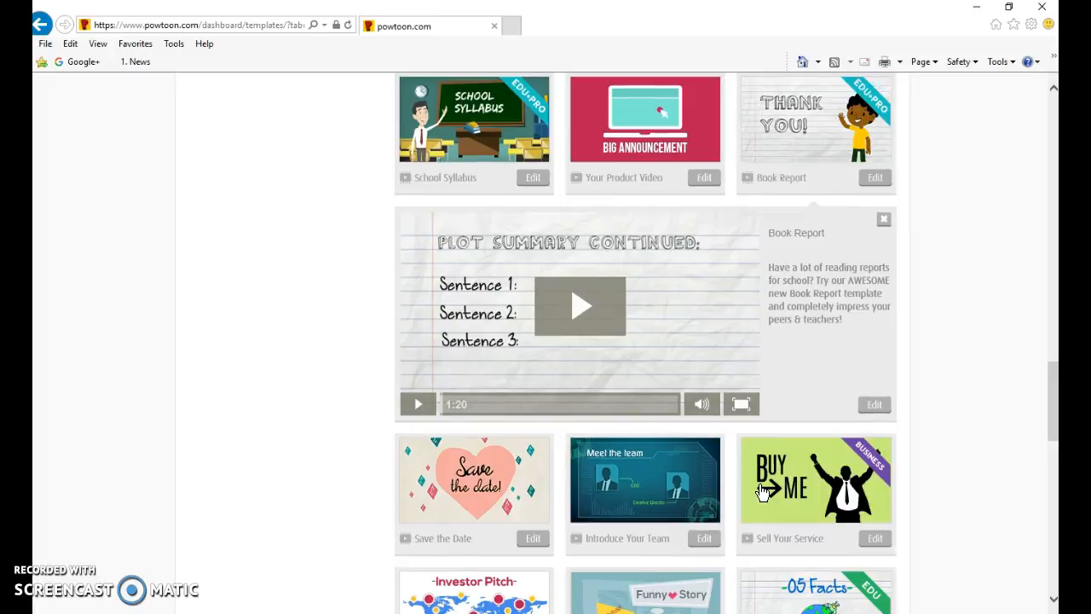
{"action": "left_click", "coordinate": [578, 367]}
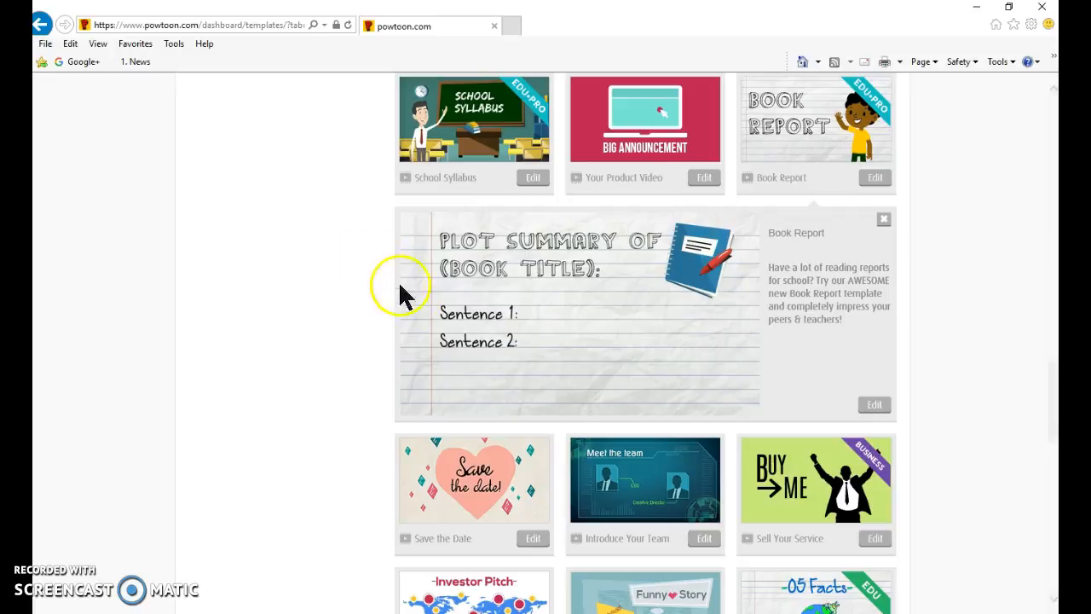
{"action": "left_click", "coordinate": [416, 406]}
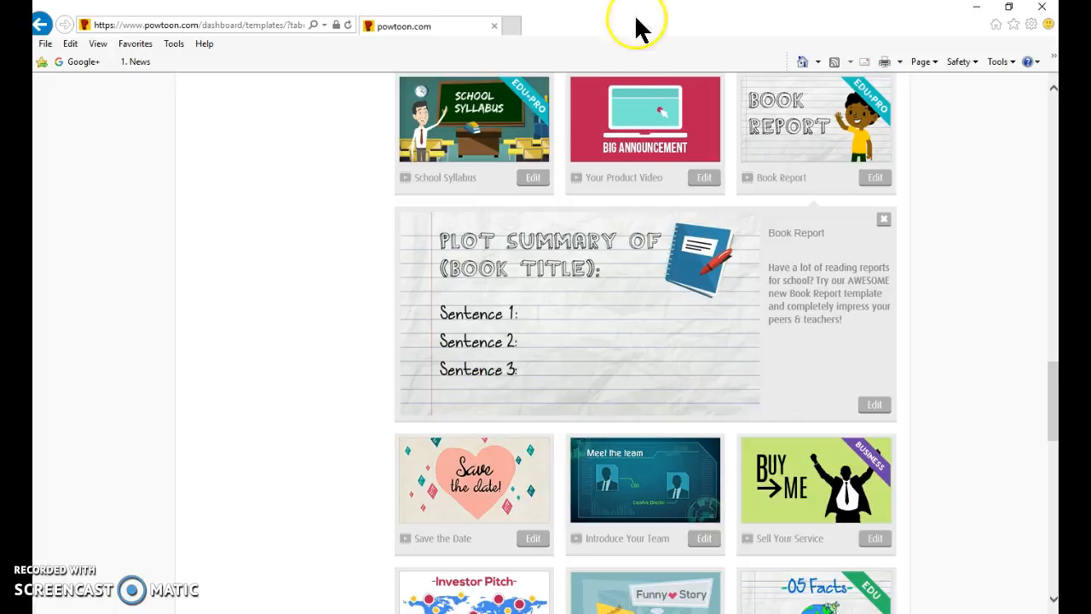
Return to the head of the template gallery and switch to the Start from scratch themes
{"action": "scroll", "coordinate": [943, 341], "scroll_direction": "up", "scroll_amount": 10}
{"action": "scroll", "coordinate": [942, 341], "scroll_direction": "up", "scroll_amount": 10}
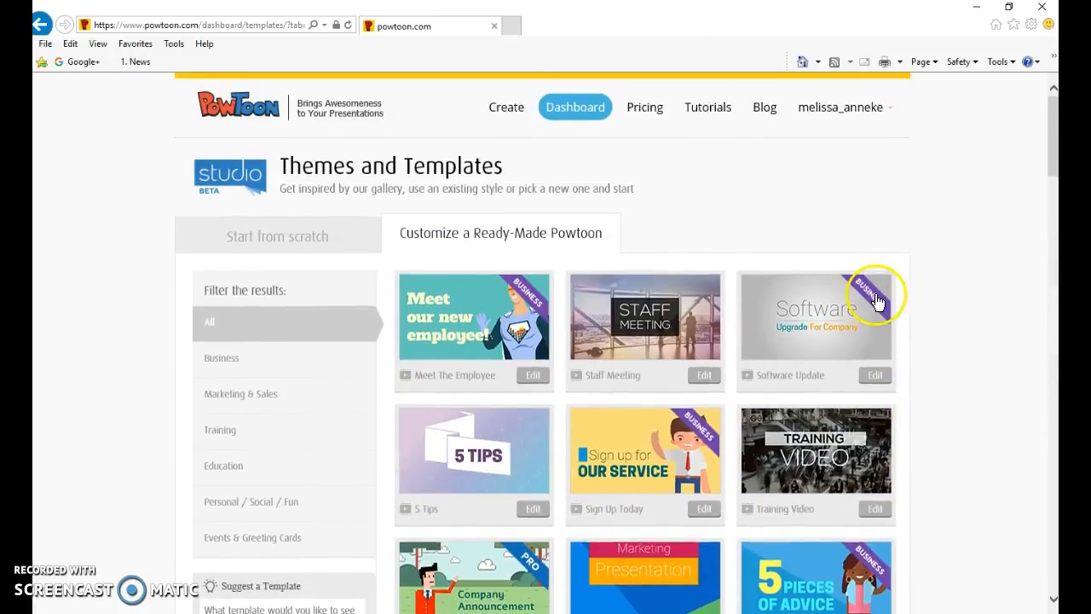
{"action": "left_click", "coordinate": [308, 245]}
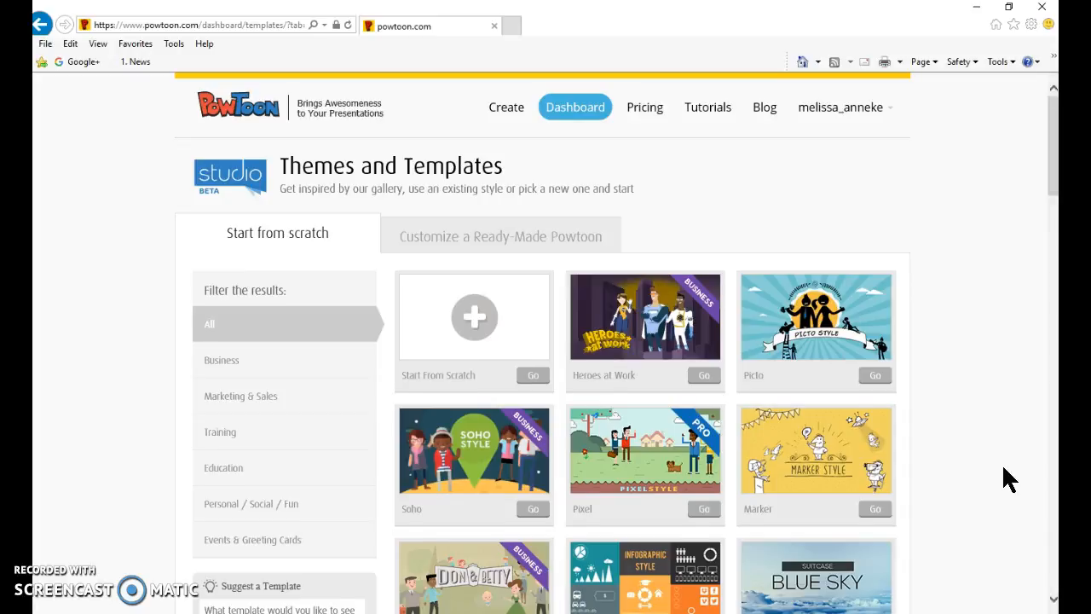
Browse the start-from-scratch themes and play the Photoshow style's preview
{"action": "scroll", "coordinate": [1002, 463], "scroll_direction": "down", "scroll_amount": 2}
{"action": "scroll", "coordinate": [1003, 469], "scroll_direction": "down", "scroll_amount": 2}
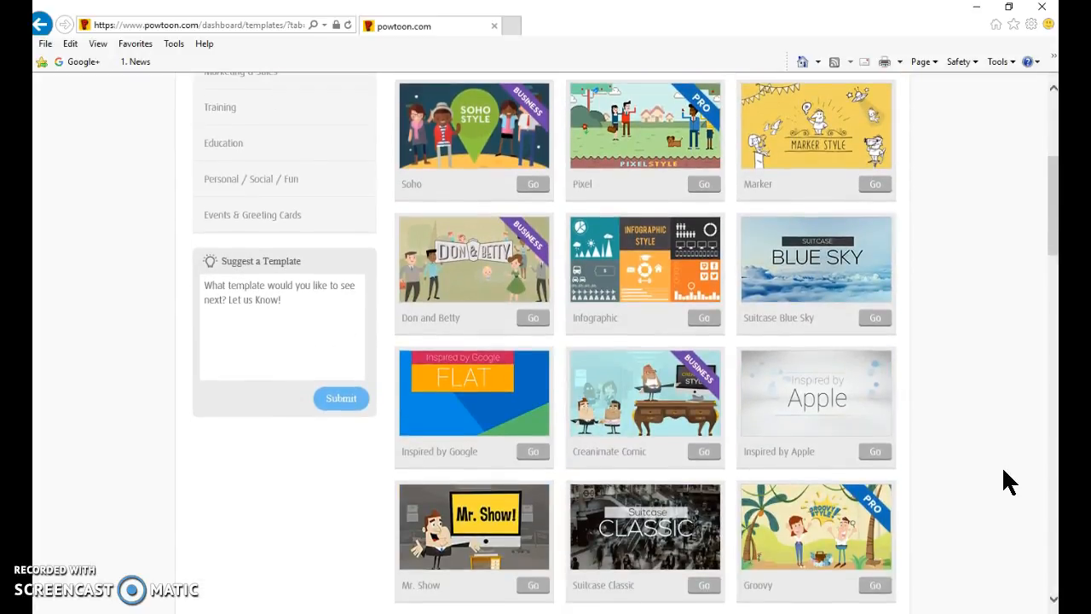
{"action": "scroll", "coordinate": [1002, 466], "scroll_direction": "down", "scroll_amount": 4}
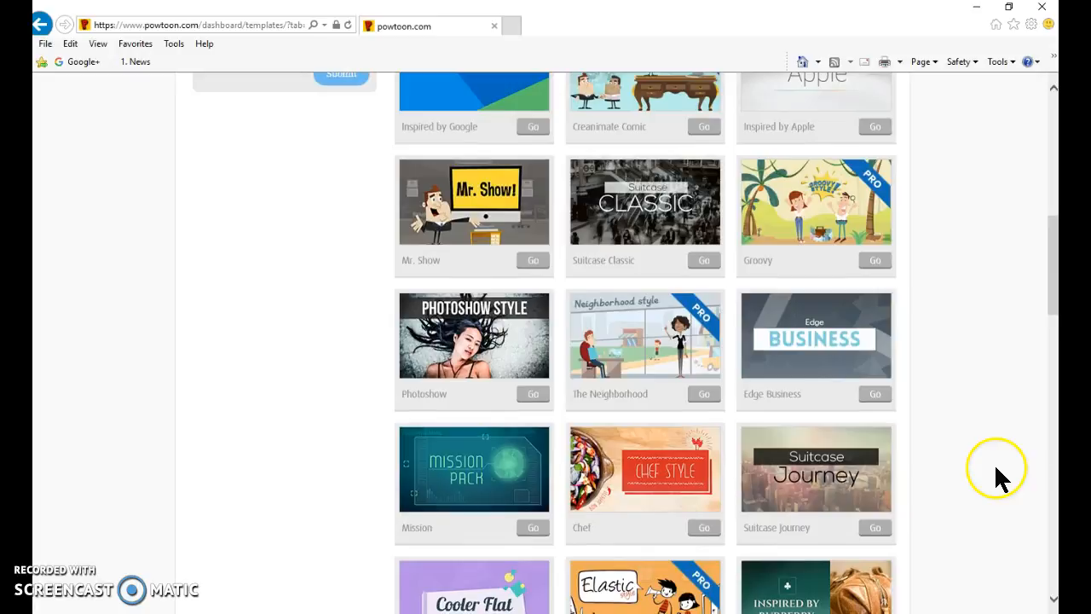
{"action": "left_click", "coordinate": [426, 357]}
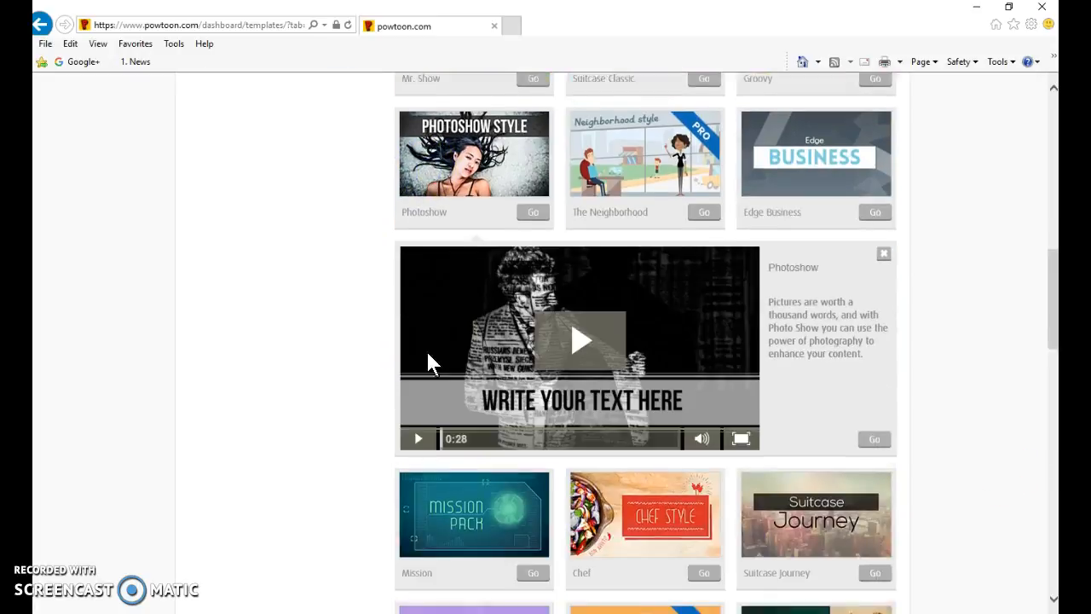
{"action": "left_click", "coordinate": [578, 343]}
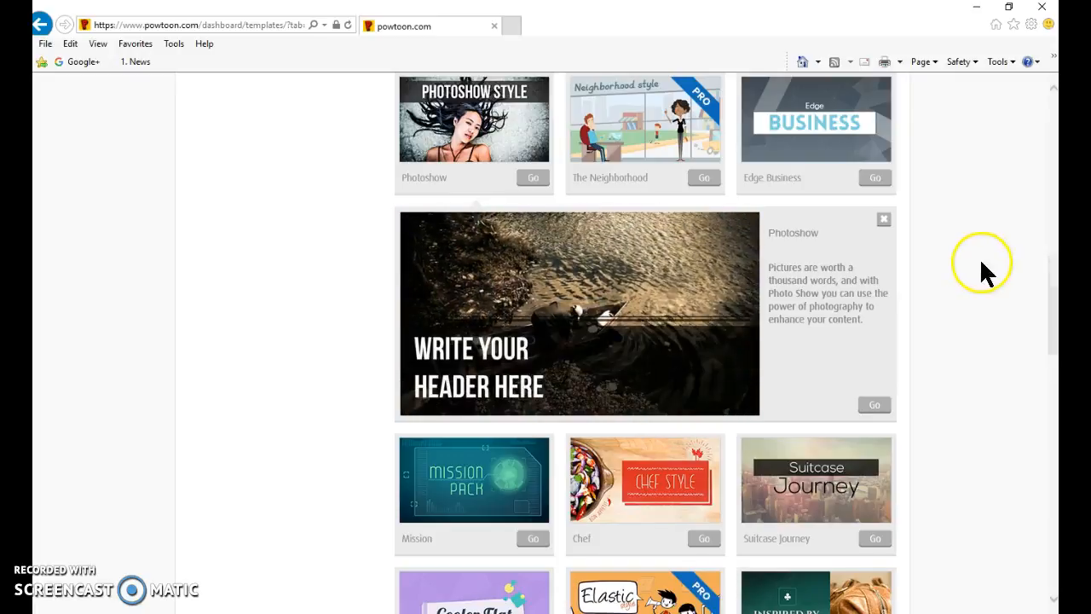
Find the Mission Top Secret style among the themes and play its preview, pausing it when done
{"action": "scroll", "coordinate": [979, 273], "scroll_direction": "down", "scroll_amount": 3}
{"action": "scroll", "coordinate": [975, 264], "scroll_direction": "down", "scroll_amount": 6}
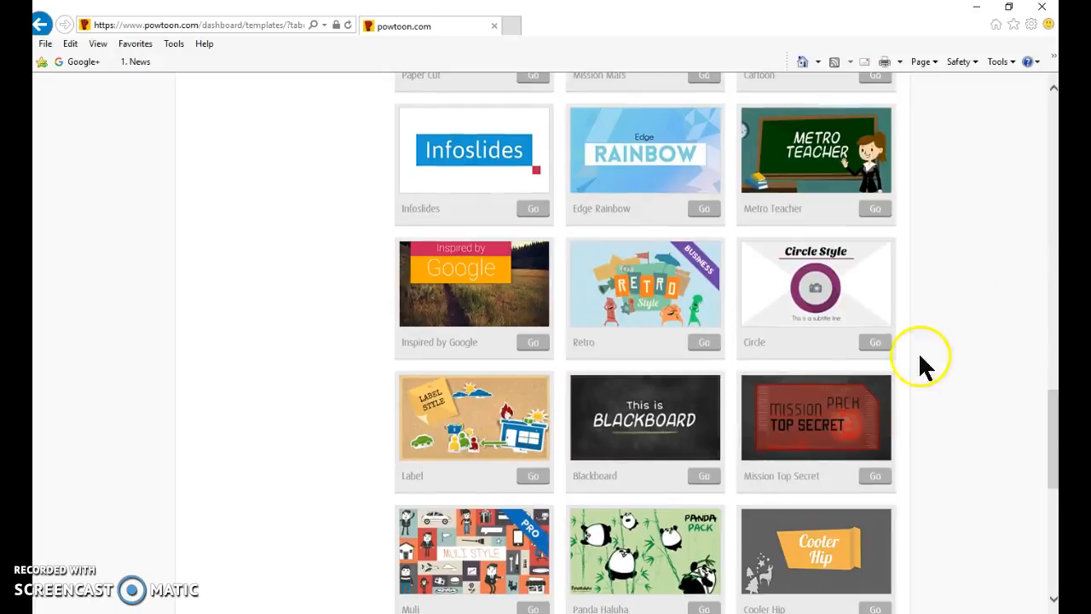
{"action": "left_click", "coordinate": [838, 430]}
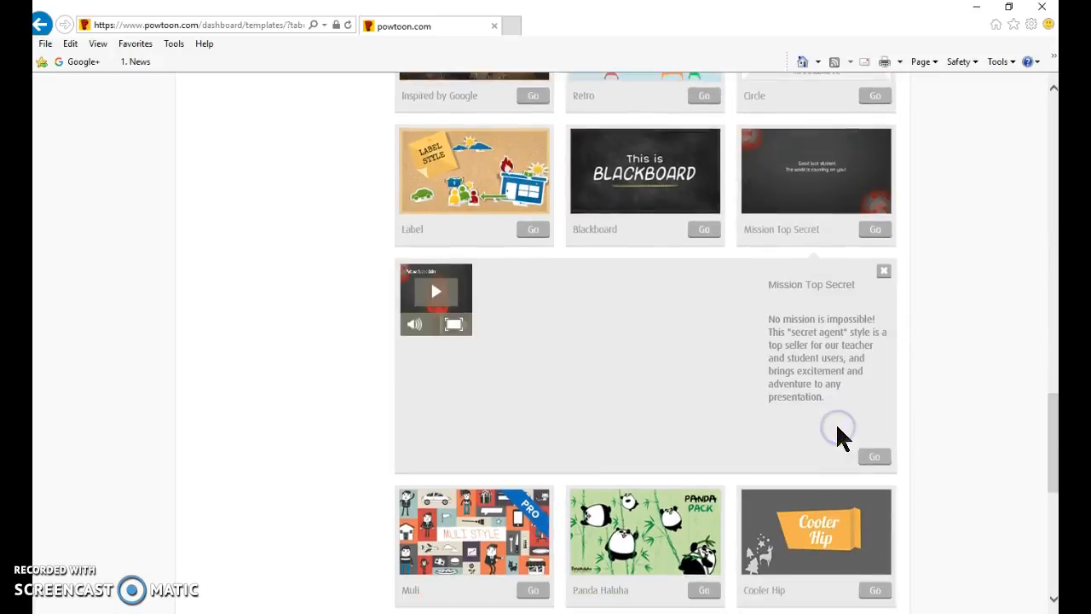
{"action": "left_click", "coordinate": [602, 324]}
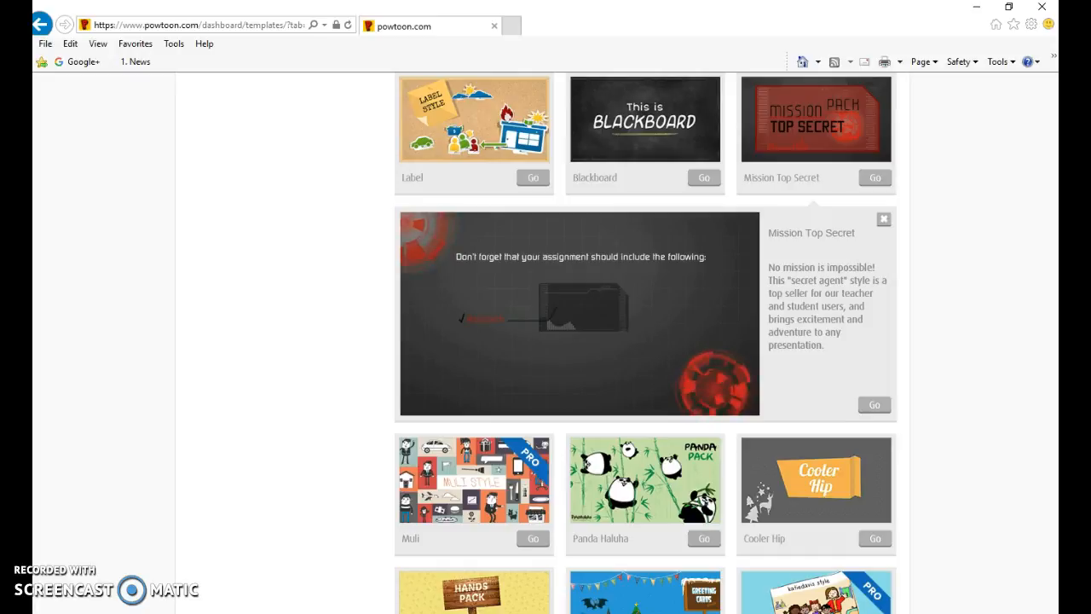
{"action": "mouse_move", "coordinate": [625, 356]}
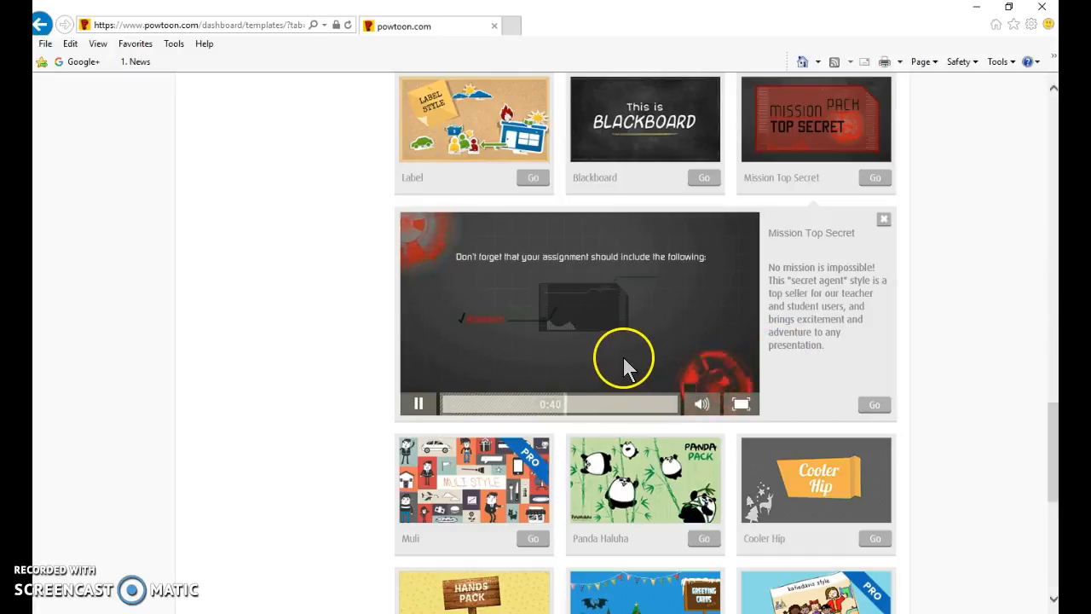
{"action": "left_click", "coordinate": [419, 403]}
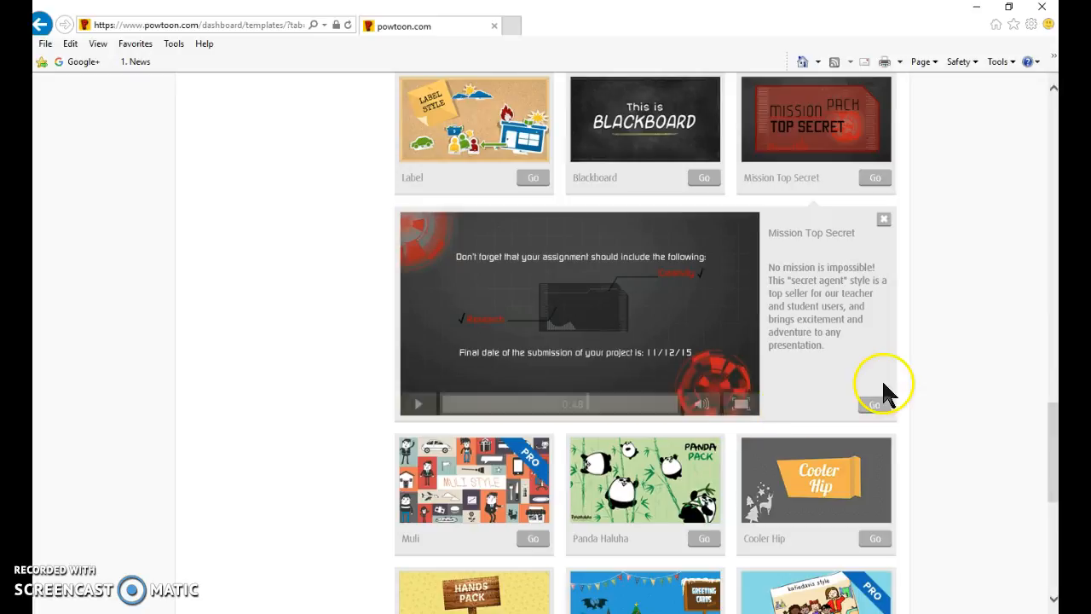
Find the Paper Cut style in the theme gallery and create a new project with it
{"action": "scroll", "coordinate": [979, 377], "scroll_direction": "down", "scroll_amount": 5}
{"action": "scroll", "coordinate": [983, 388], "scroll_direction": "up", "scroll_amount": 10}
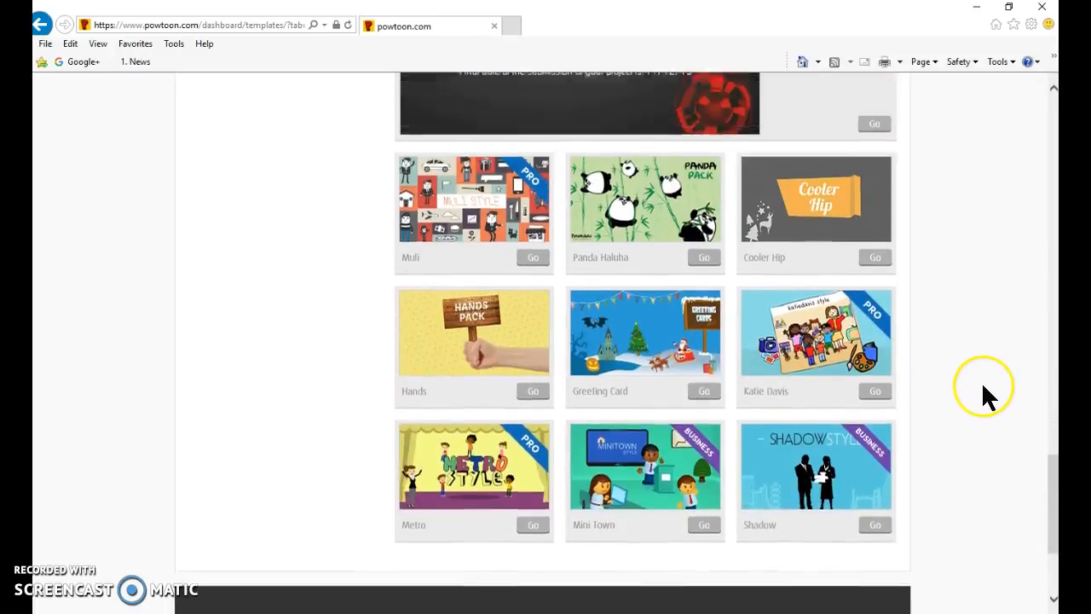
{"action": "scroll", "coordinate": [981, 381], "scroll_direction": "up", "scroll_amount": 1}
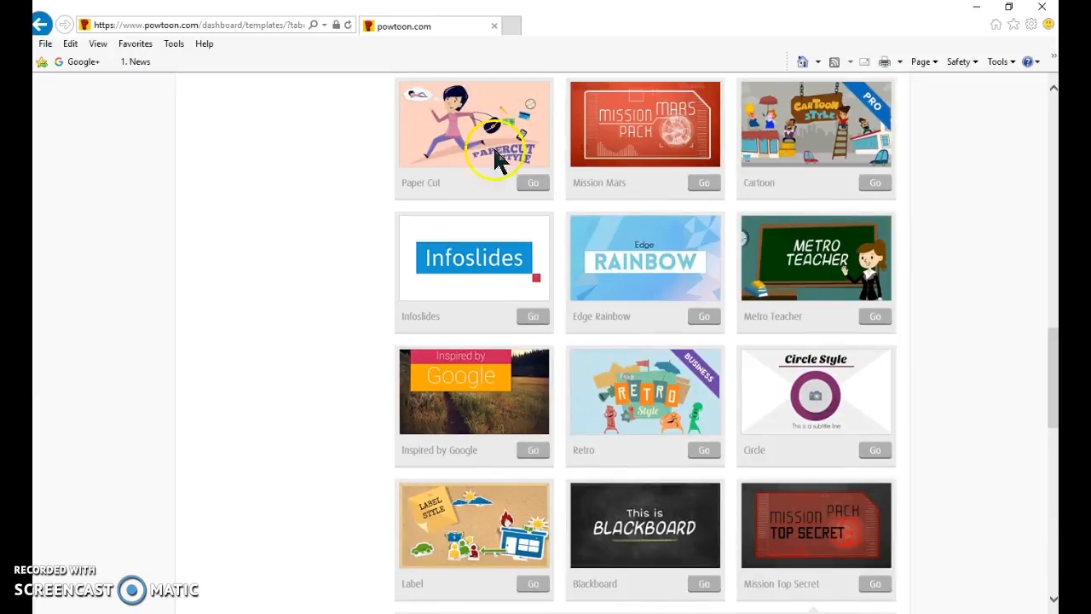
{"action": "left_click", "coordinate": [471, 149]}
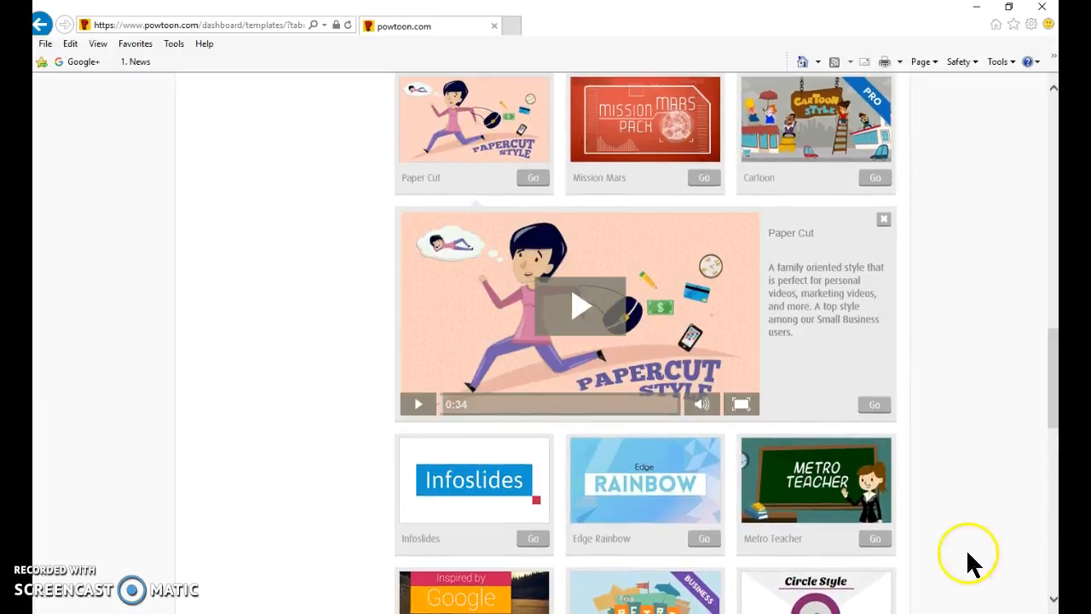
{"action": "left_click", "coordinate": [885, 404]}
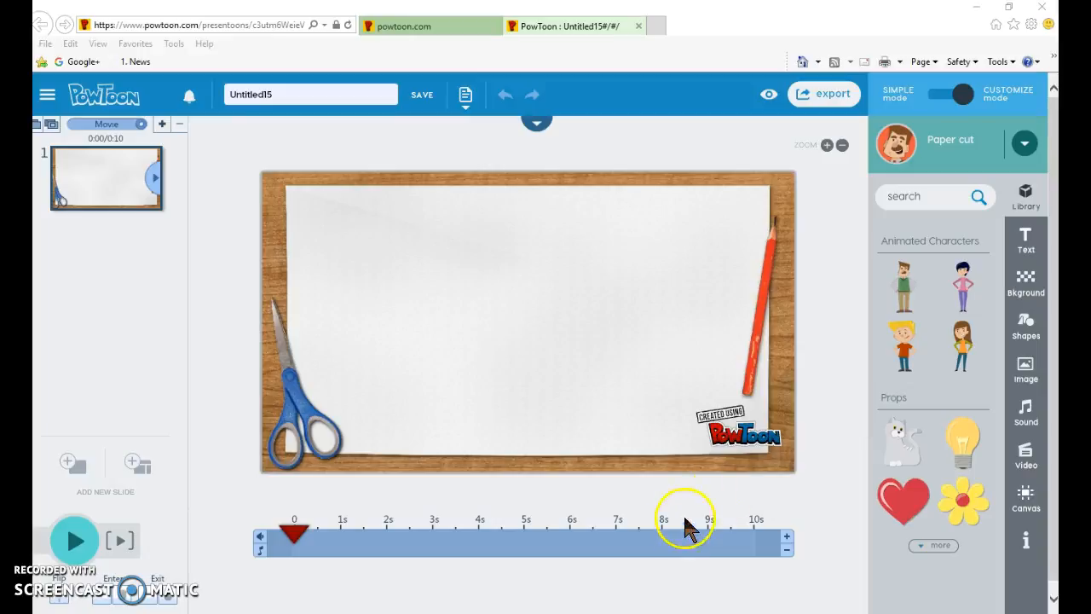
Check the script in the Word document, minimize it, and title the PowToon project IMT
{"action": "key", "text": "alt+Tab"}
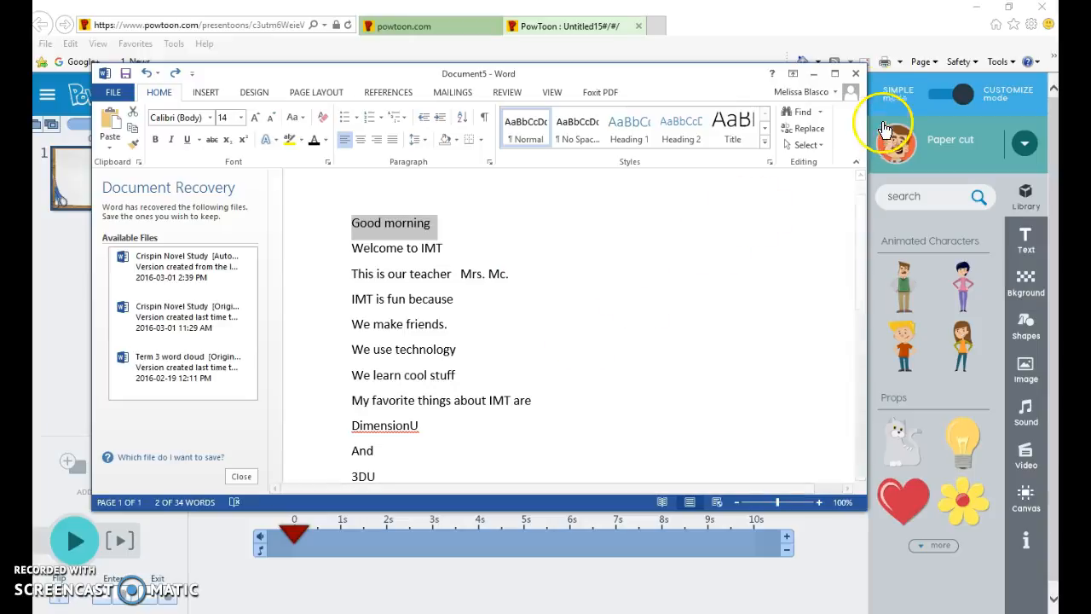
{"action": "left_click", "coordinate": [816, 75]}
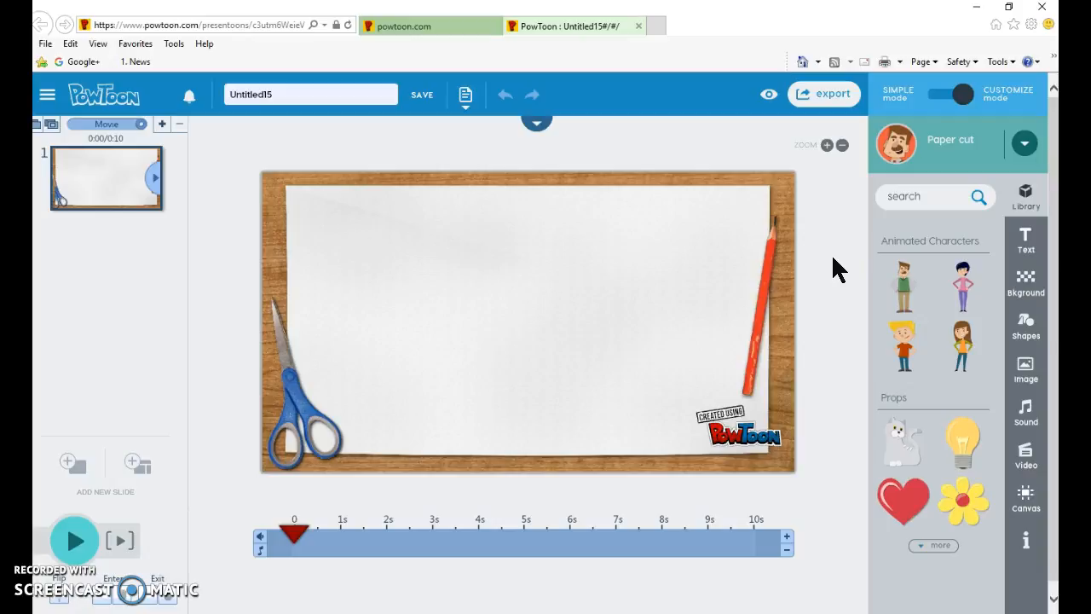
{"action": "left_click", "coordinate": [301, 95]}
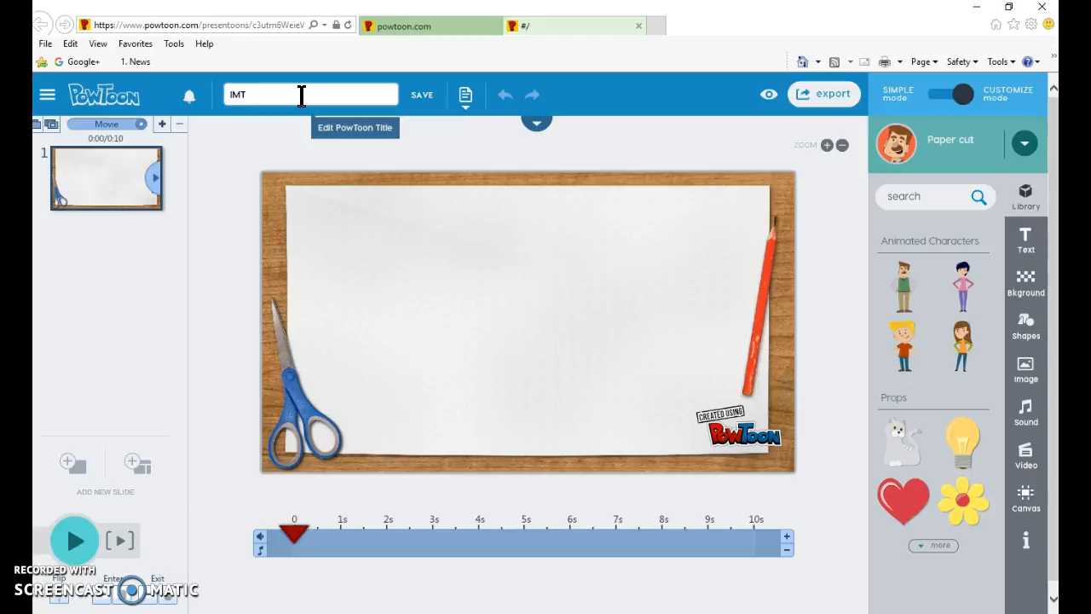
{"action": "left_click", "coordinate": [769, 192]}
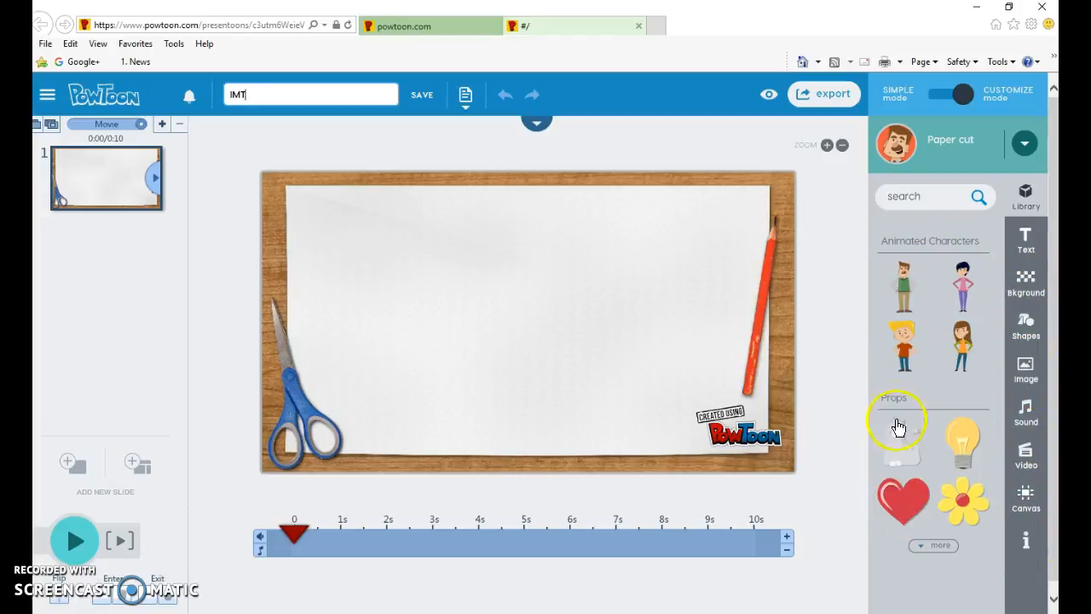
{"action": "mouse_move", "coordinate": [902, 337]}
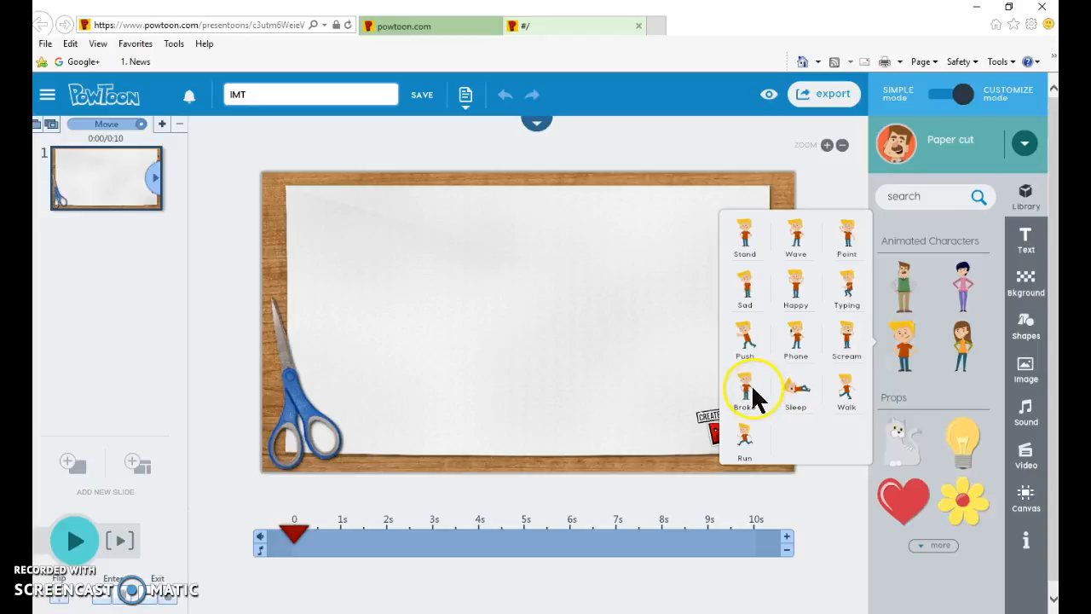
{"action": "left_click", "coordinate": [793, 343]}
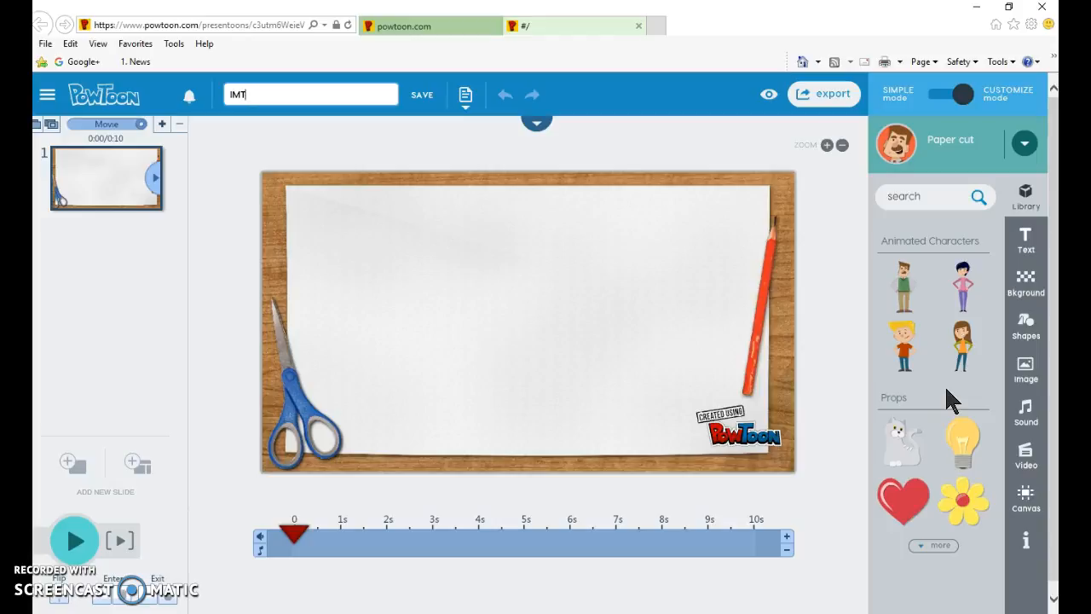
Set the first slide's background to the Dark Blue gradient
{"action": "left_click", "coordinate": [1034, 293]}
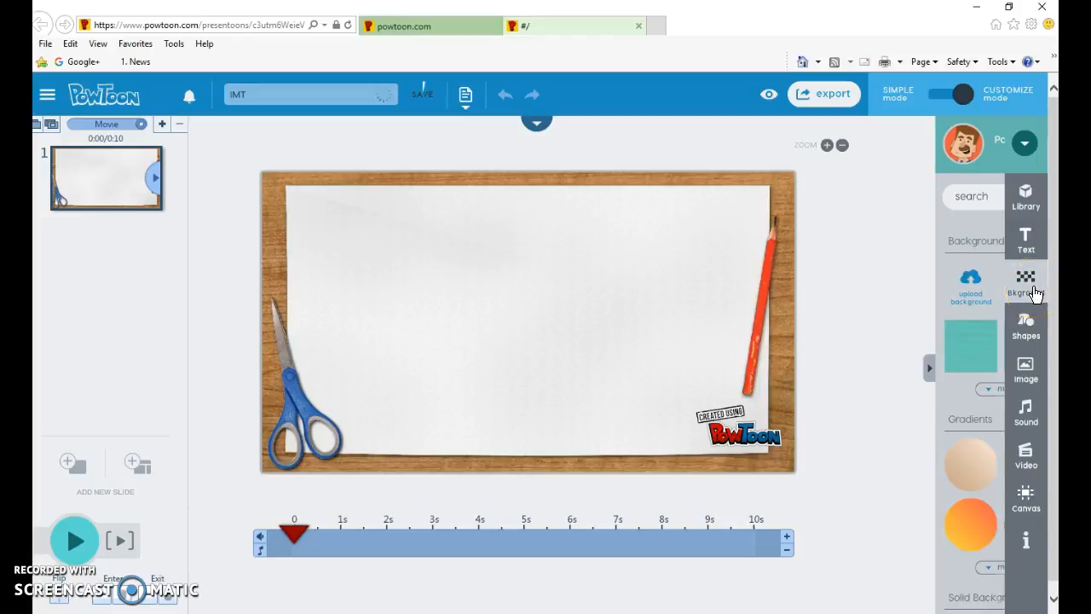
{"action": "left_click", "coordinate": [927, 391]}
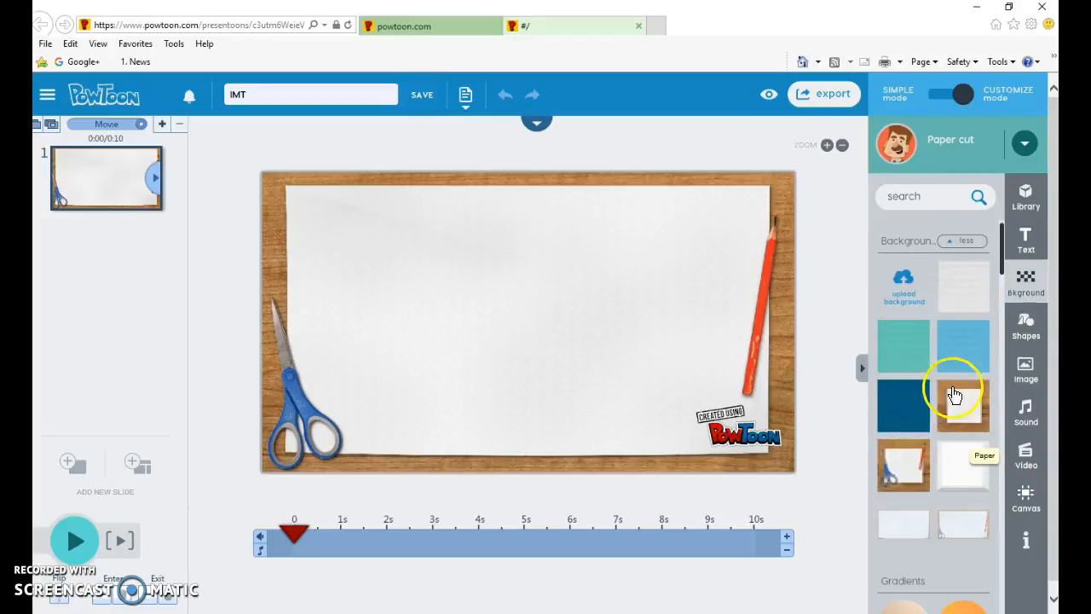
{"action": "scroll", "coordinate": [939, 491], "scroll_direction": "down", "scroll_amount": 5}
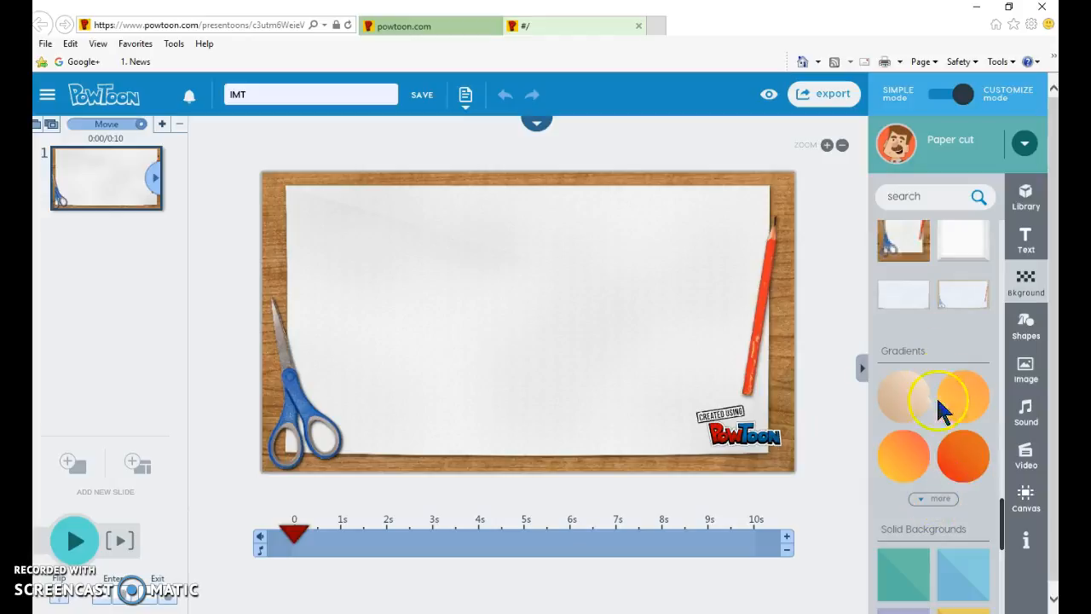
{"action": "left_click", "coordinate": [939, 499]}
{"action": "scroll", "coordinate": [947, 491], "scroll_direction": "down", "scroll_amount": 3}
{"action": "scroll", "coordinate": [949, 483], "scroll_direction": "down", "scroll_amount": 3}
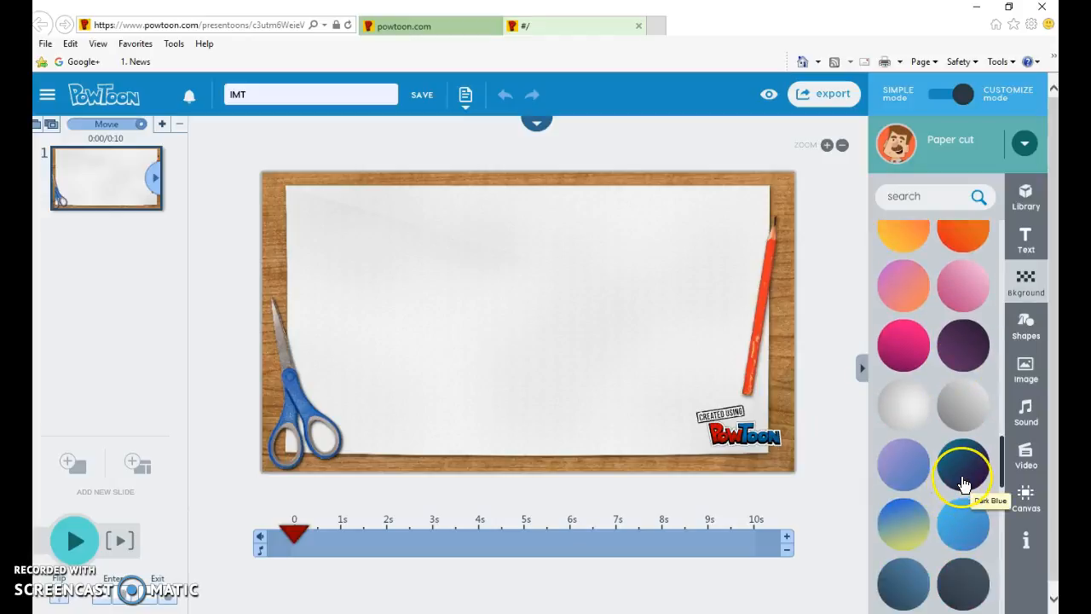
{"action": "left_click", "coordinate": [965, 480]}
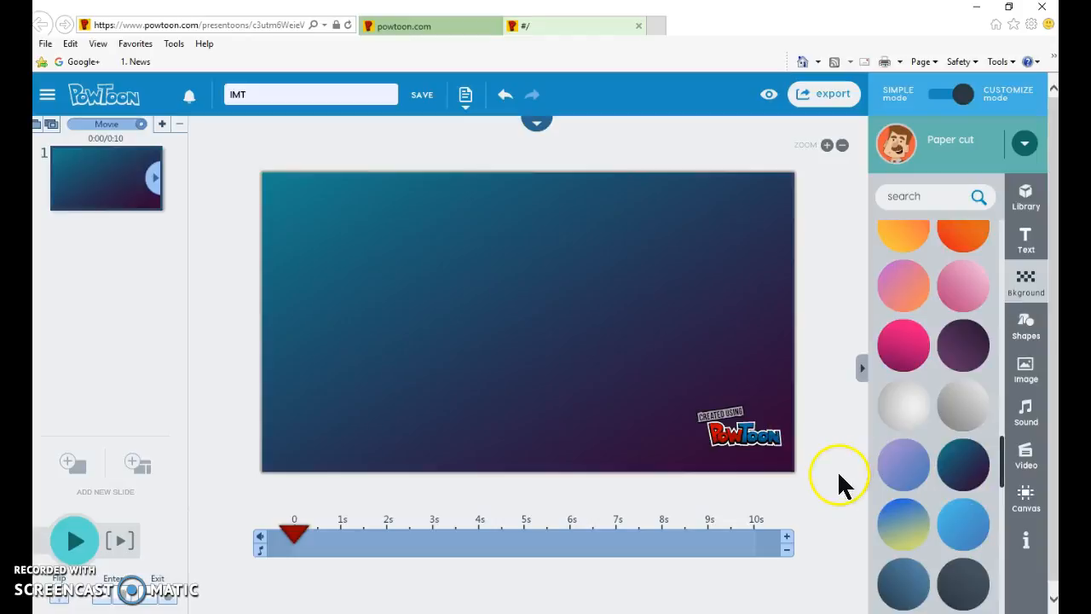
{"action": "scroll", "coordinate": [967, 509], "scroll_direction": "down", "scroll_amount": 7}
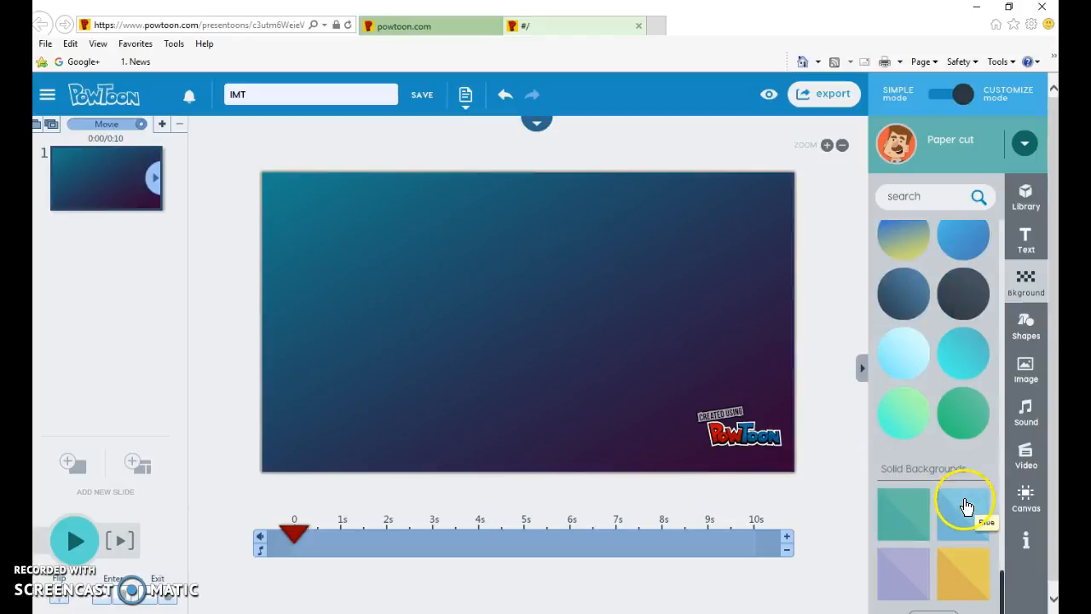
{"action": "scroll", "coordinate": [941, 483], "scroll_direction": "up", "scroll_amount": 7}
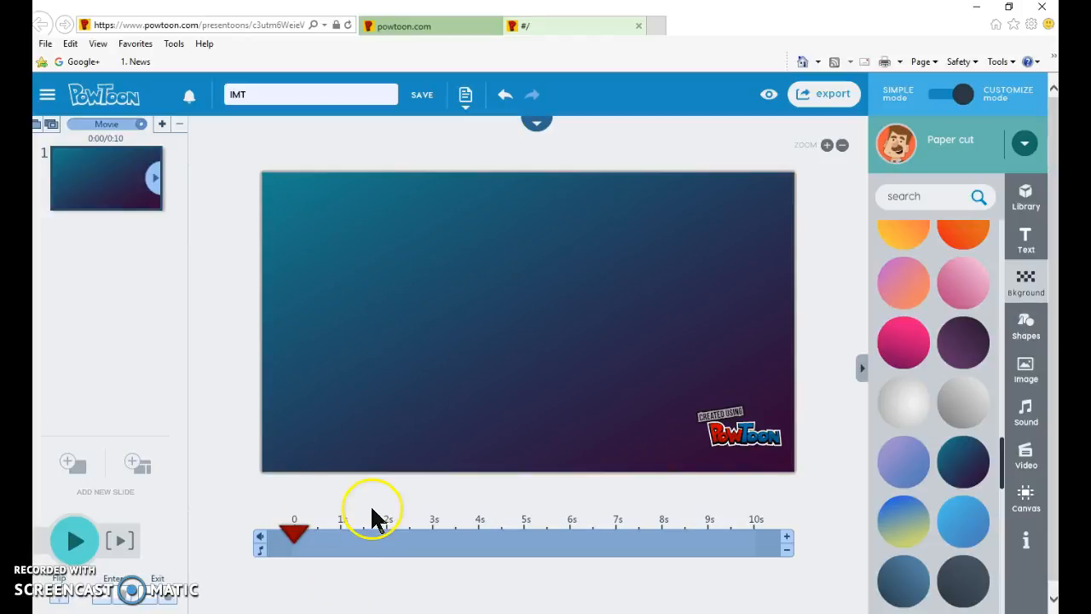
Add a text box to the slide, open it in the Text Effect Manager and clear its placeholder text
{"action": "left_click", "coordinate": [1031, 240]}
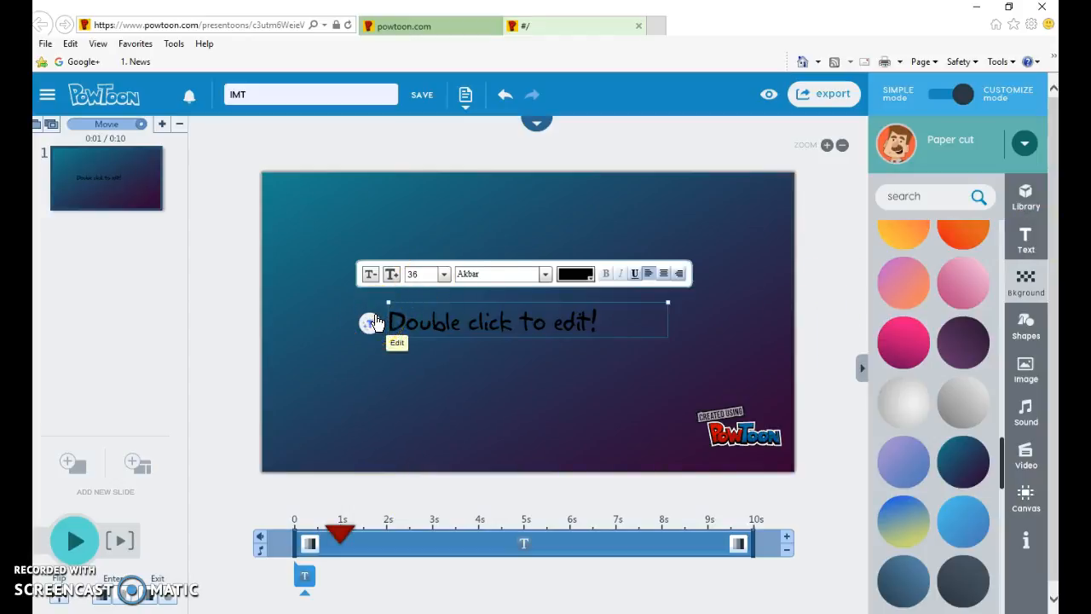
{"action": "left_click", "coordinate": [375, 323]}
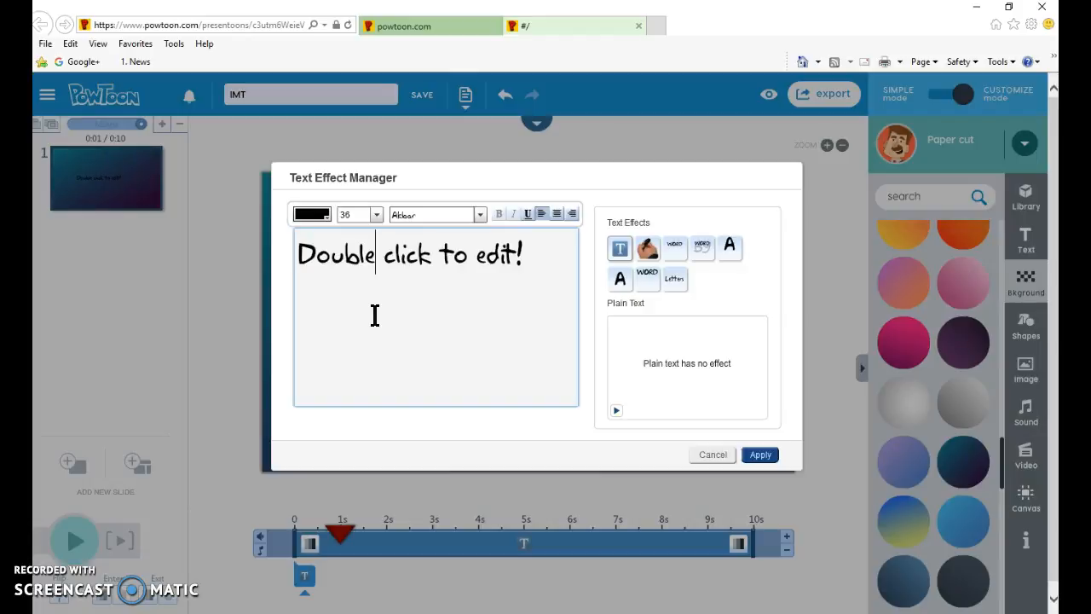
{"action": "left_click", "coordinate": [544, 260]}
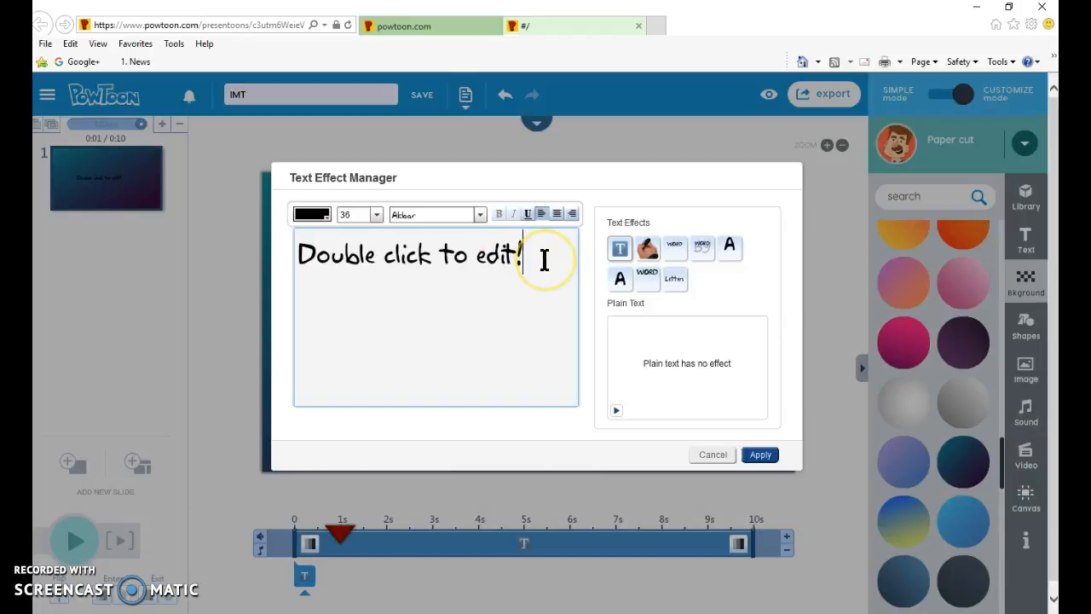
{"action": "key", "text": "BackSpace"}
{"action": "key", "text": "BackSpace"}
{"action": "key", "text": "BackSpace"}
{"action": "key", "text": "BackSpace"}
{"action": "key", "text": "BackSpace"}
{"action": "key", "text": "BackSpace"}
{"action": "key", "text": "BackSpace"}
{"action": "key", "text": "BackSpace"}
{"action": "key", "text": "BackSpace"}
{"action": "key", "text": "BackSpace"}
{"action": "key", "text": "BackSpace"}
{"action": "key", "text": "BackSpace"}
{"action": "key", "text": "BackSpace"}
{"action": "key", "text": "BackSpace"}
{"action": "key", "text": "BackSpace"}
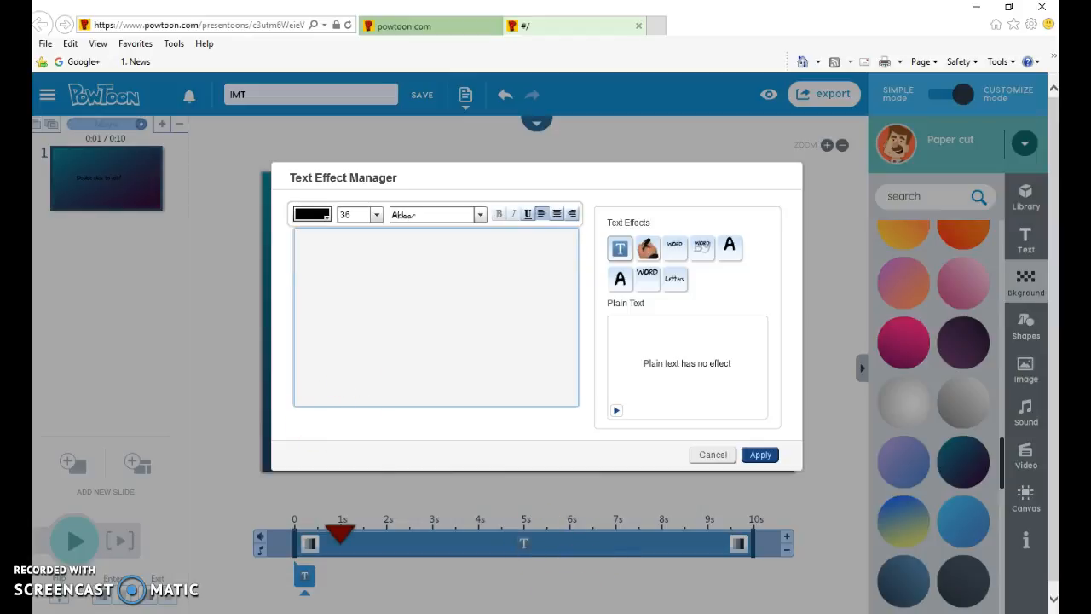
Cut the line "Good morning" from the script in the Word document and paste it into the empty PowToon text box
{"action": "left_click", "coordinate": [574, 613]}
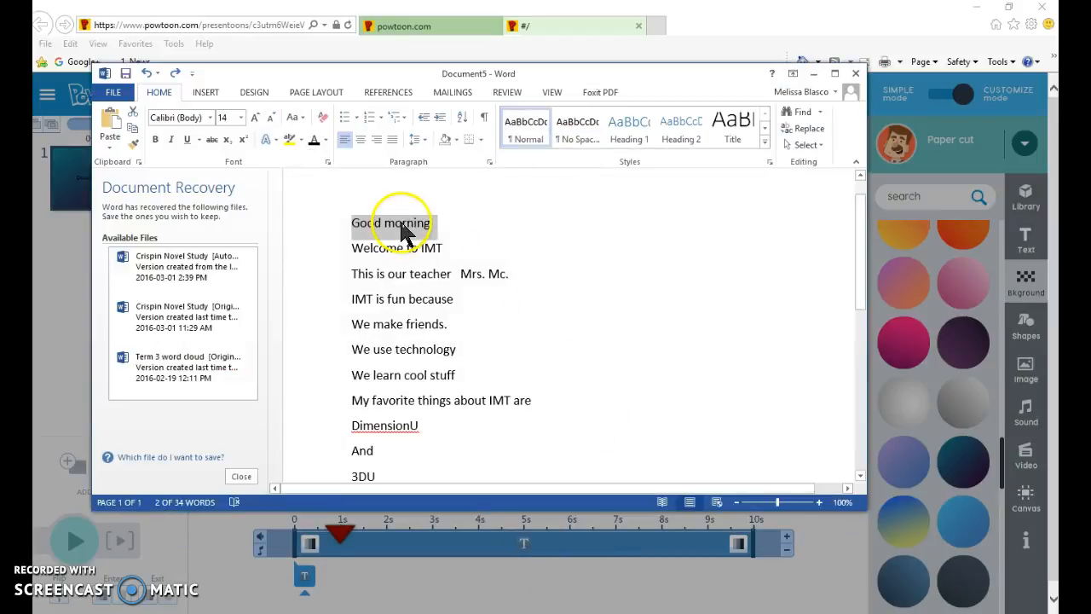
{"action": "right_click", "coordinate": [400, 224]}
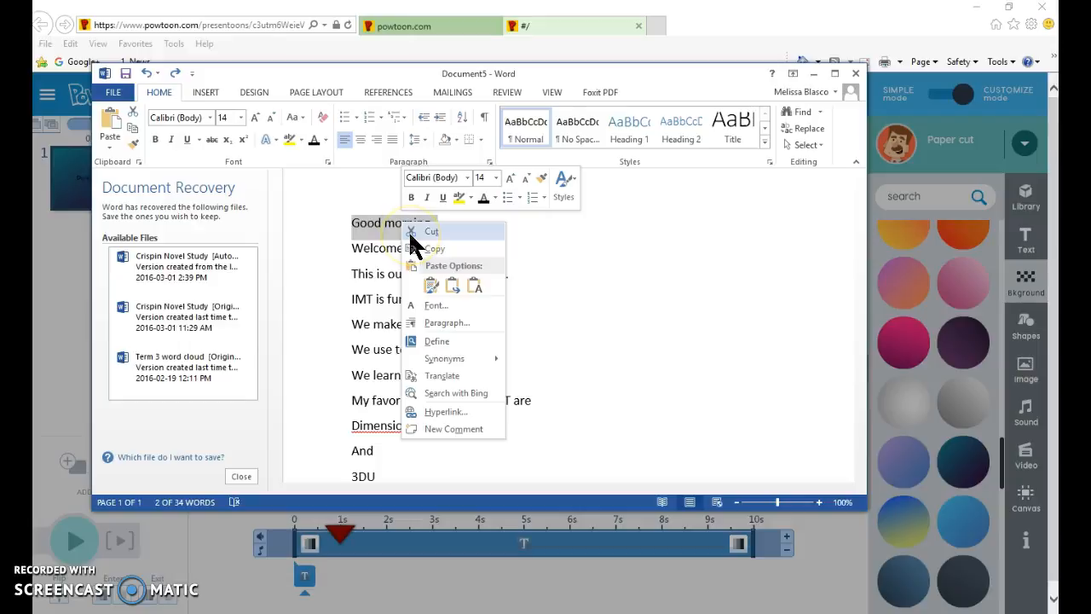
{"action": "left_click", "coordinate": [430, 232]}
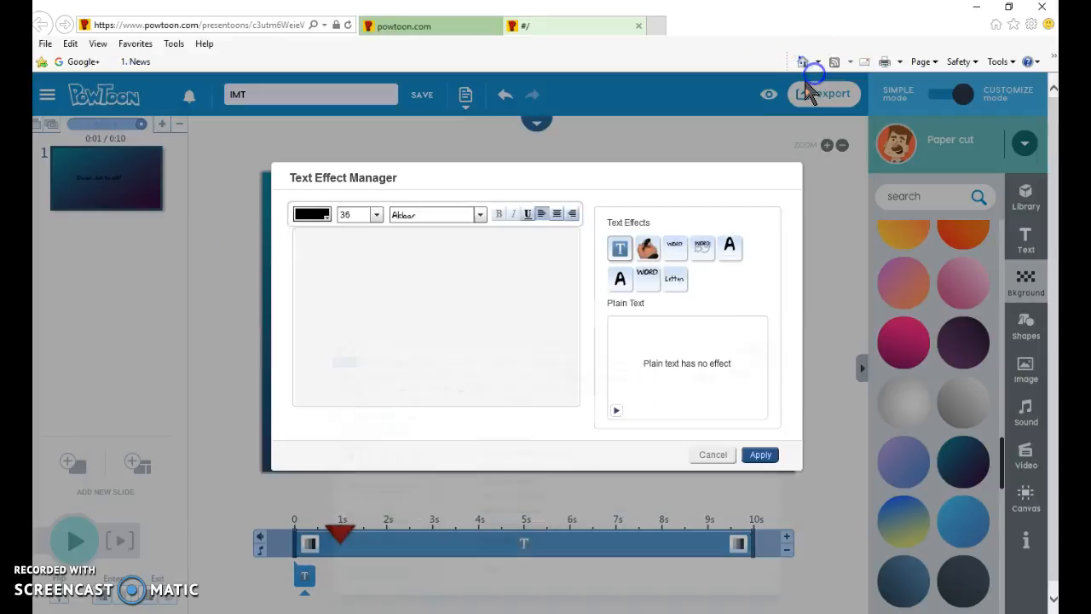
{"action": "left_click", "coordinate": [814, 74]}
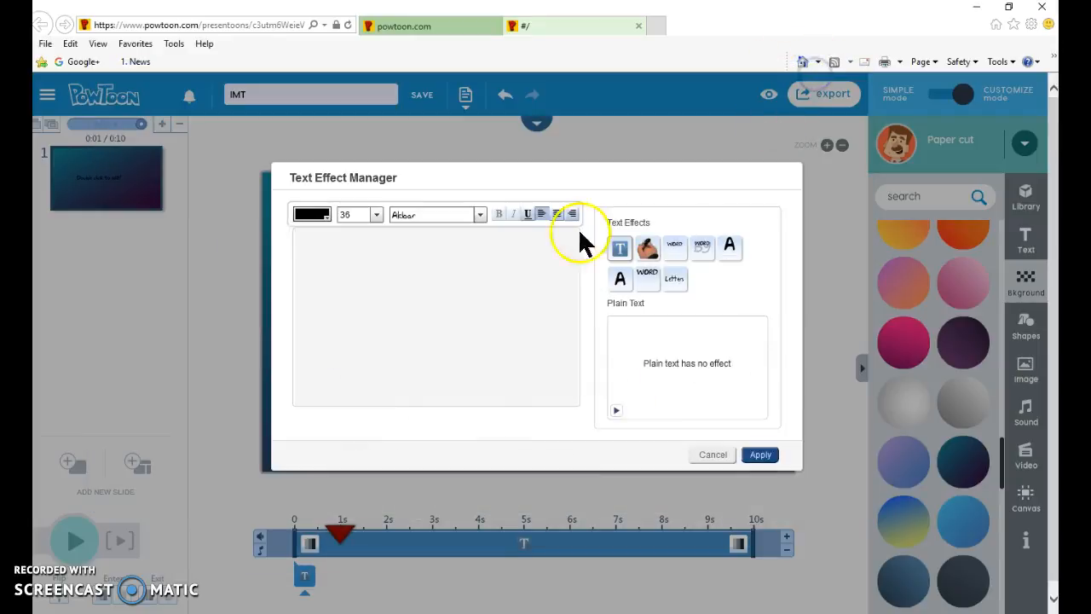
{"action": "right_click", "coordinate": [499, 290]}
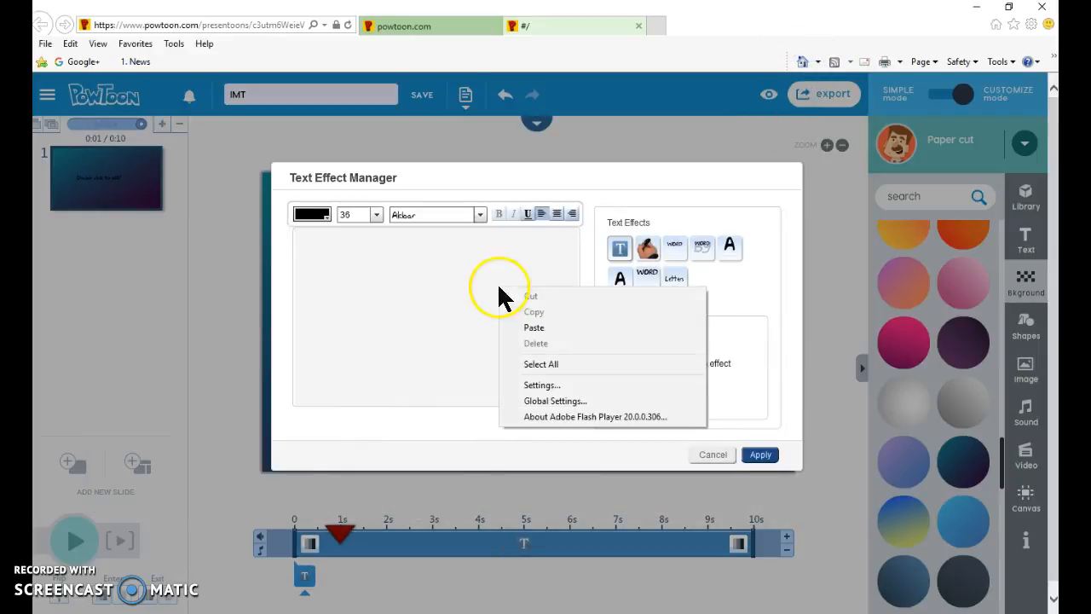
{"action": "left_click", "coordinate": [534, 329]}
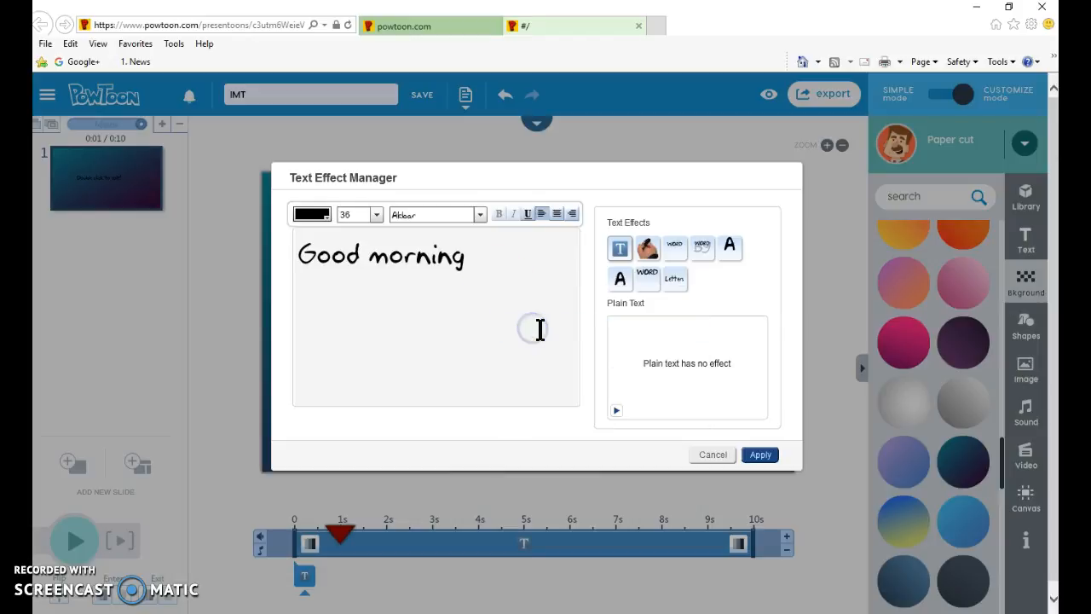
Format the "Good morning" text in white, size 60, with the Alfa Slab One font, and apply it to the slide
{"action": "left_click", "coordinate": [315, 214]}
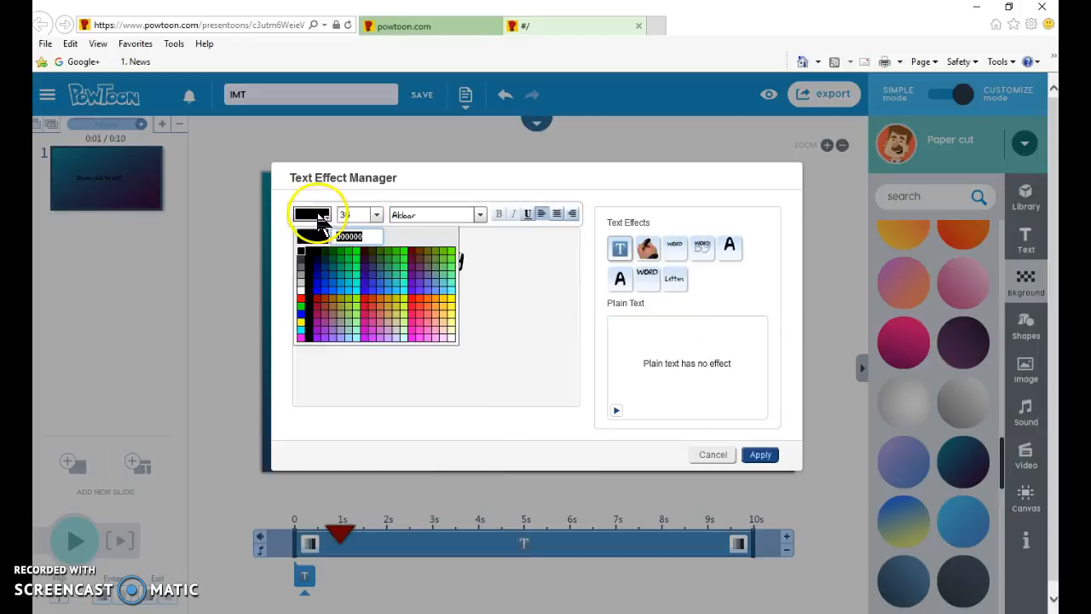
{"action": "left_click", "coordinate": [300, 291]}
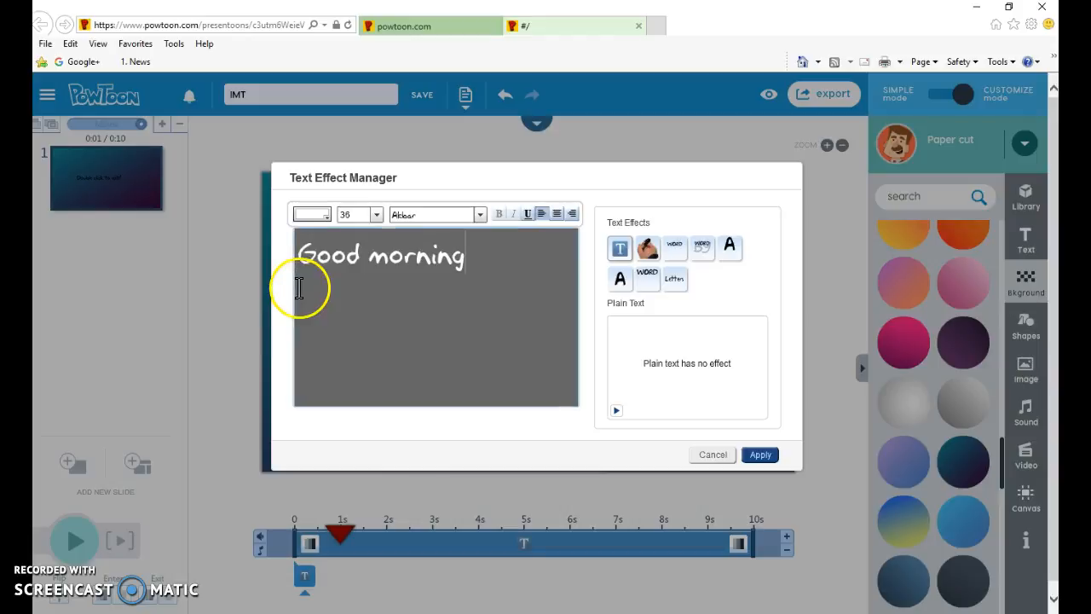
{"action": "left_click", "coordinate": [375, 215]}
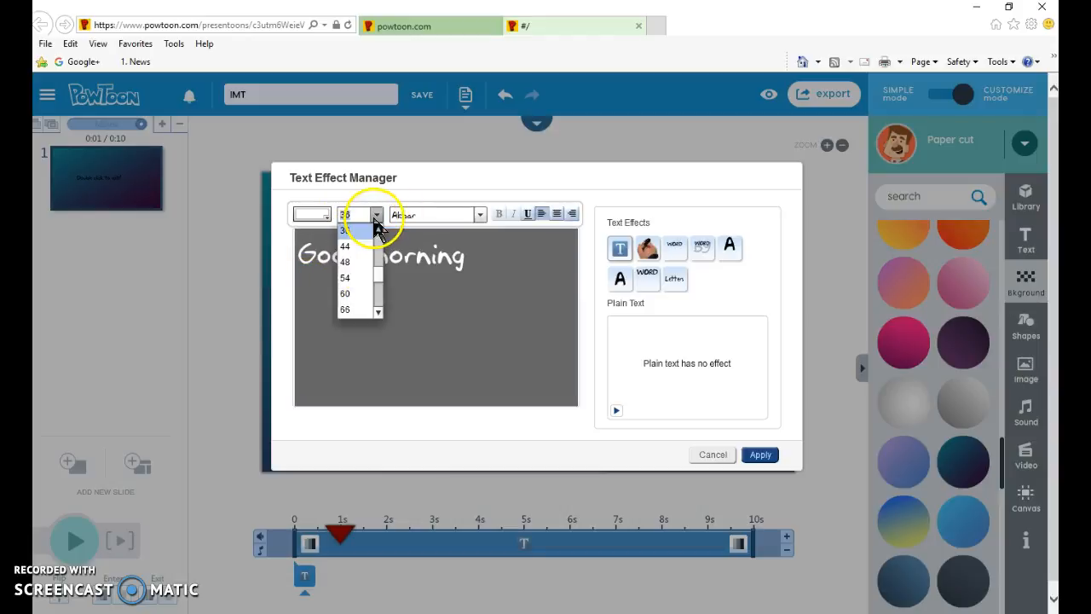
{"action": "left_click", "coordinate": [345, 293]}
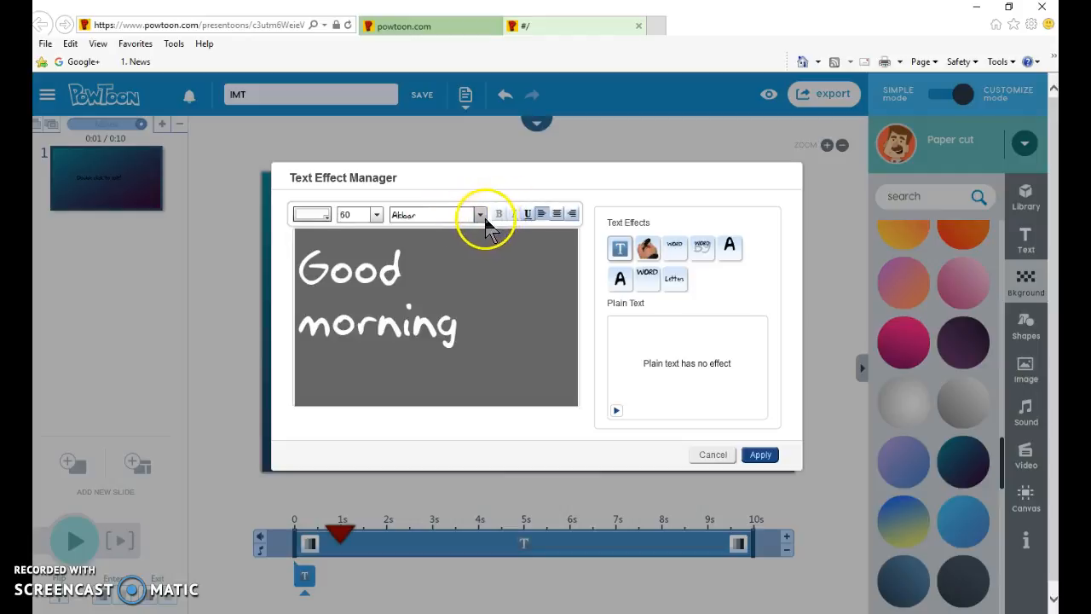
{"action": "left_click", "coordinate": [481, 216]}
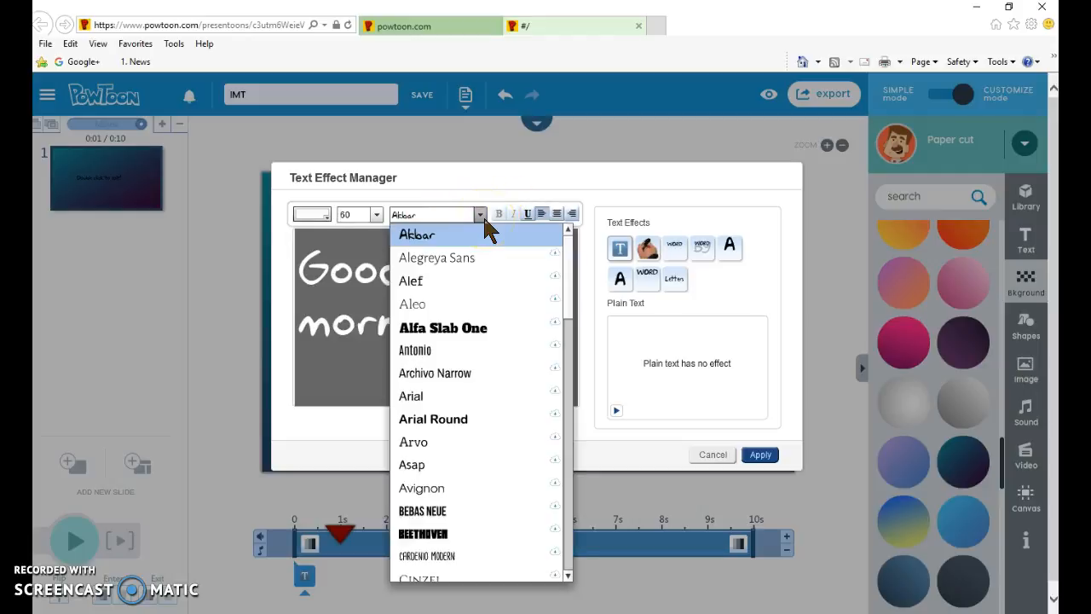
{"action": "left_click", "coordinate": [471, 327]}
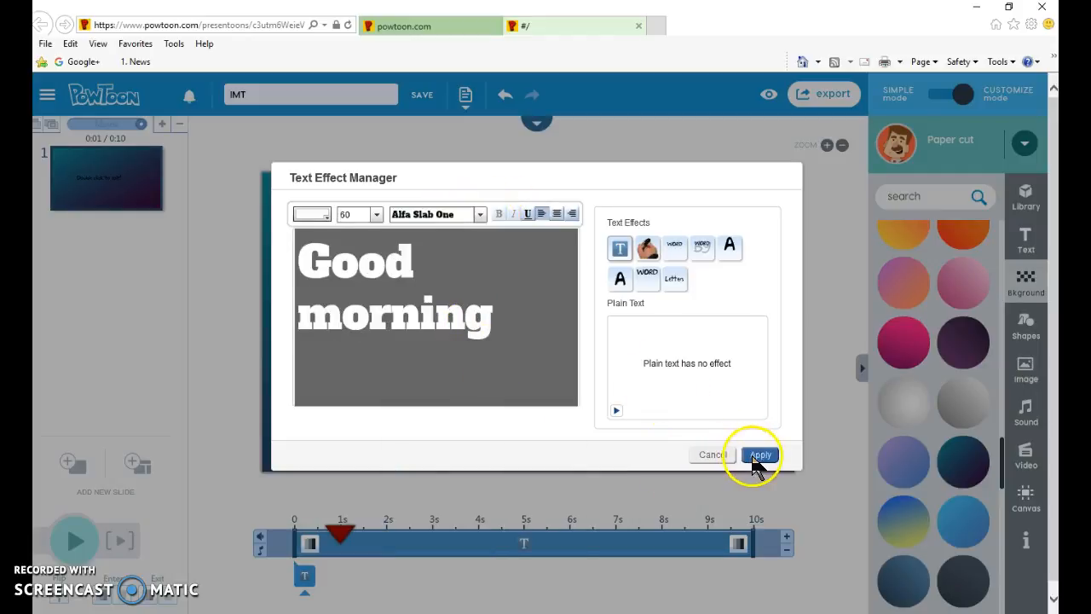
{"action": "left_click", "coordinate": [759, 455]}
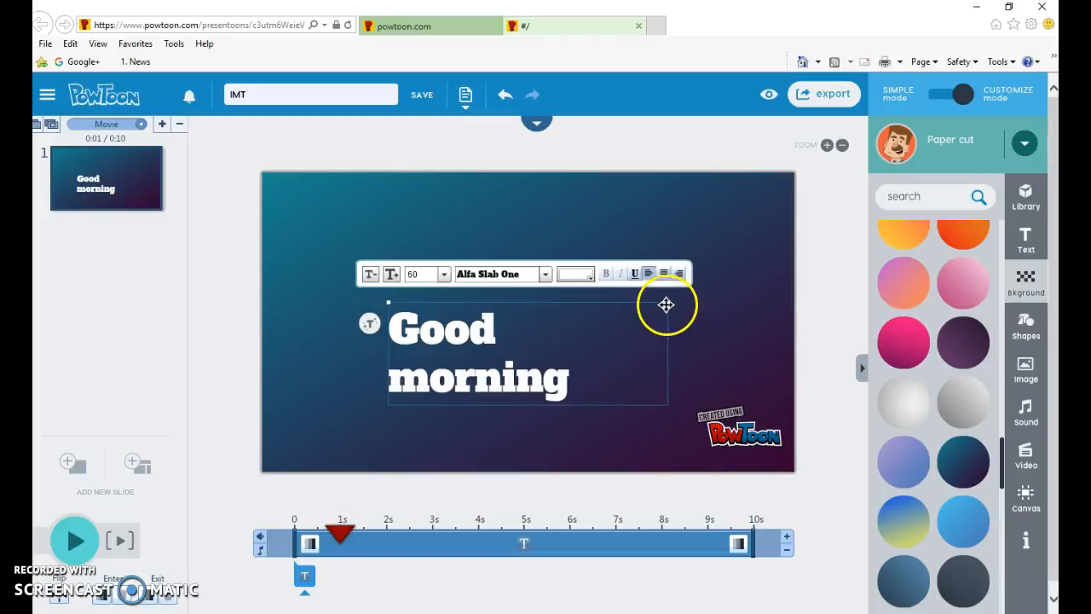
Widen the "Good morning" text box so the text fits on one line and move it near the slide's upper edge
{"action": "left_click_drag", "start_coordinate": [667, 305], "coordinate": [732, 321]}
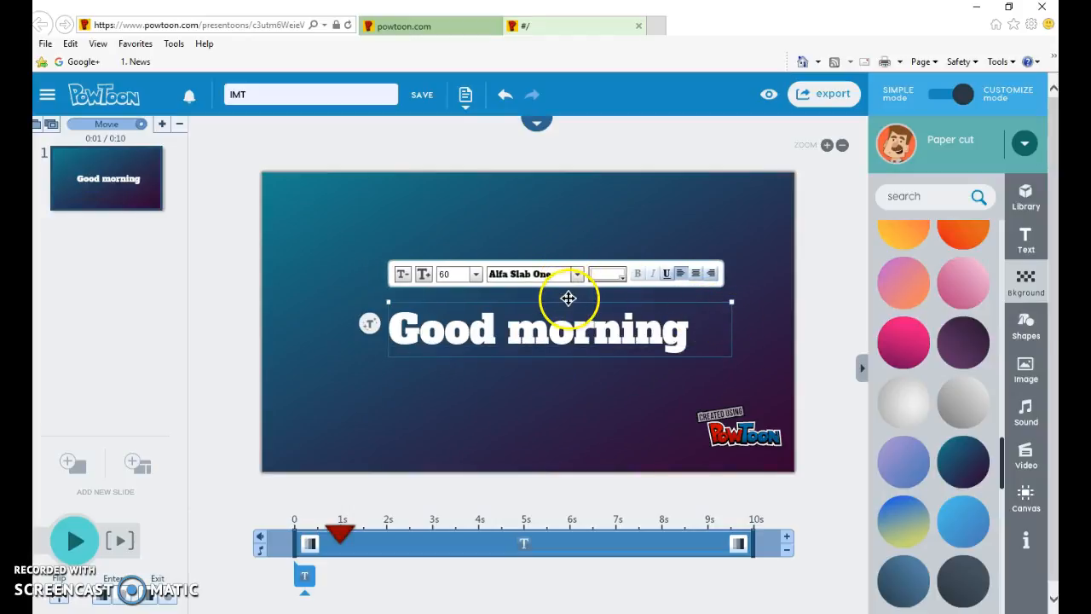
{"action": "left_click_drag", "start_coordinate": [568, 298], "coordinate": [546, 216]}
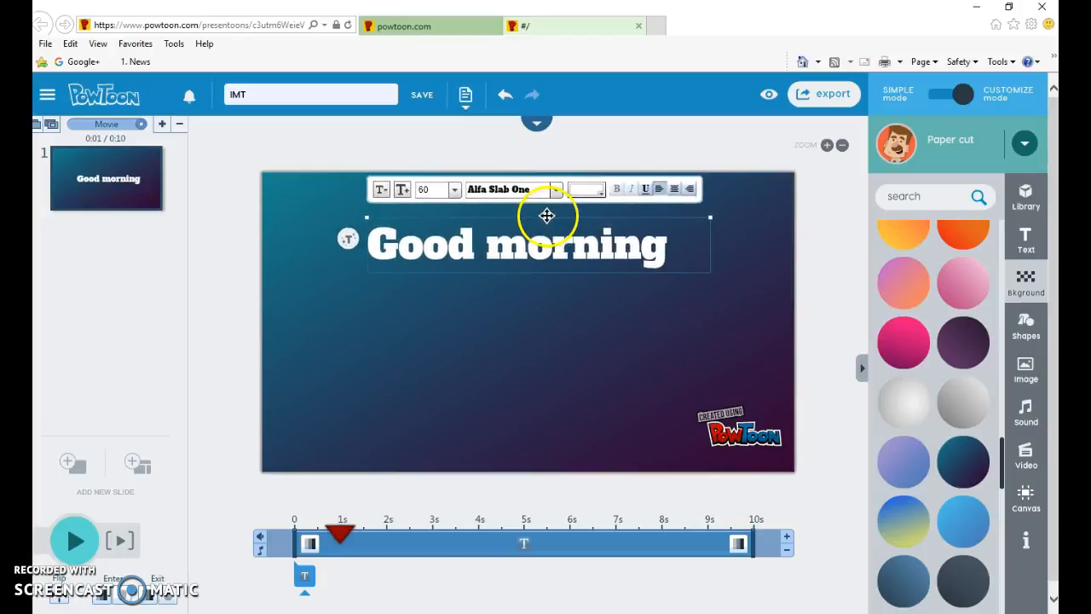
{"action": "left_click", "coordinate": [540, 346]}
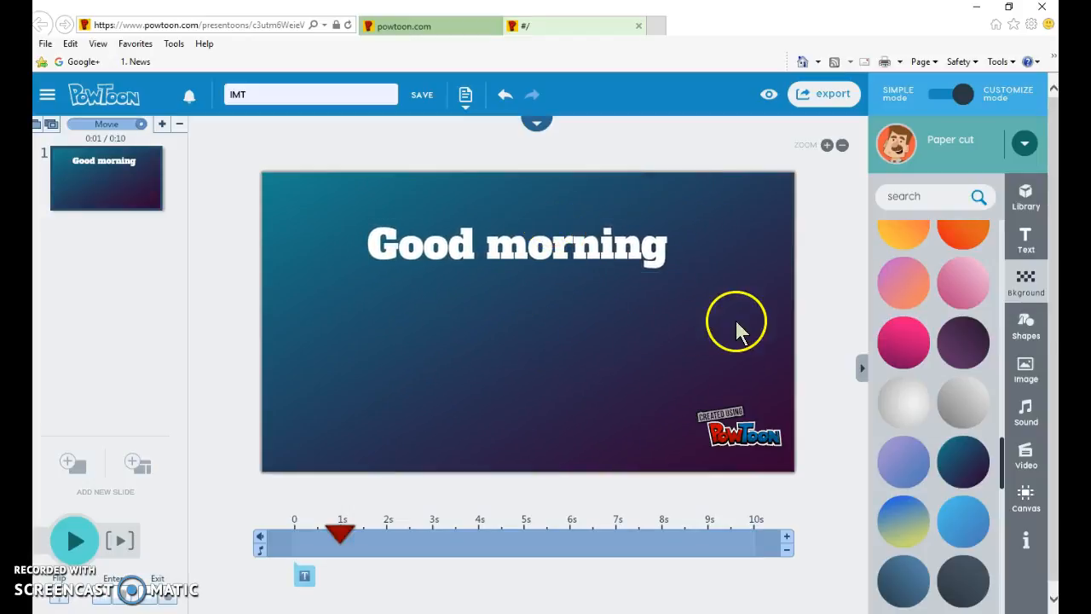
Add a second text box to the slide and clear its placeholder text in the Text Effect Manager
{"action": "left_click", "coordinate": [1037, 232]}
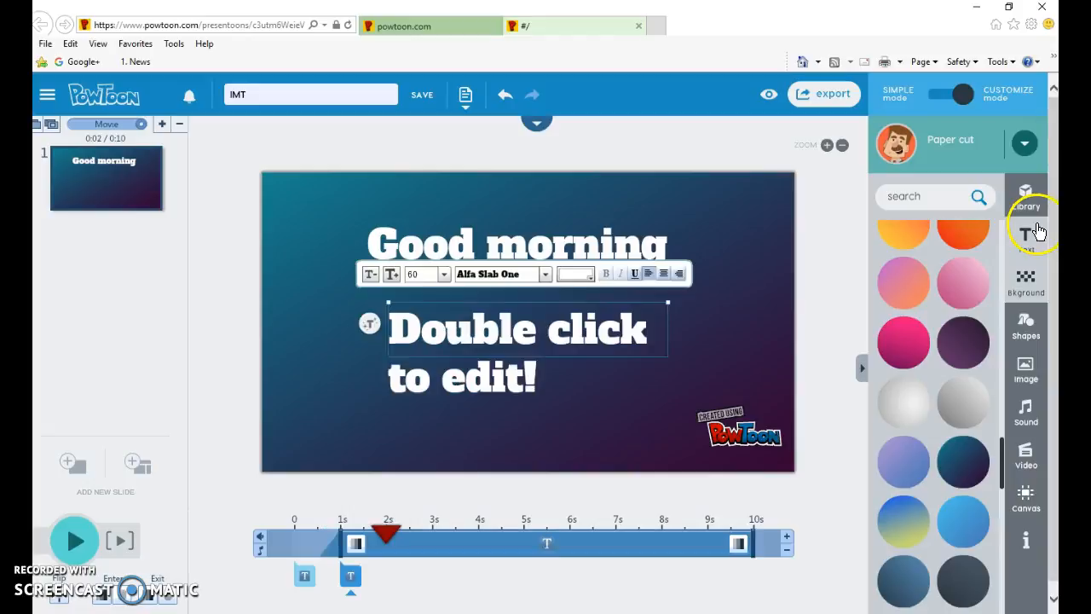
{"action": "left_click", "coordinate": [369, 331]}
{"action": "left_click_drag", "start_coordinate": [433, 366], "coordinate": [317, 239]}
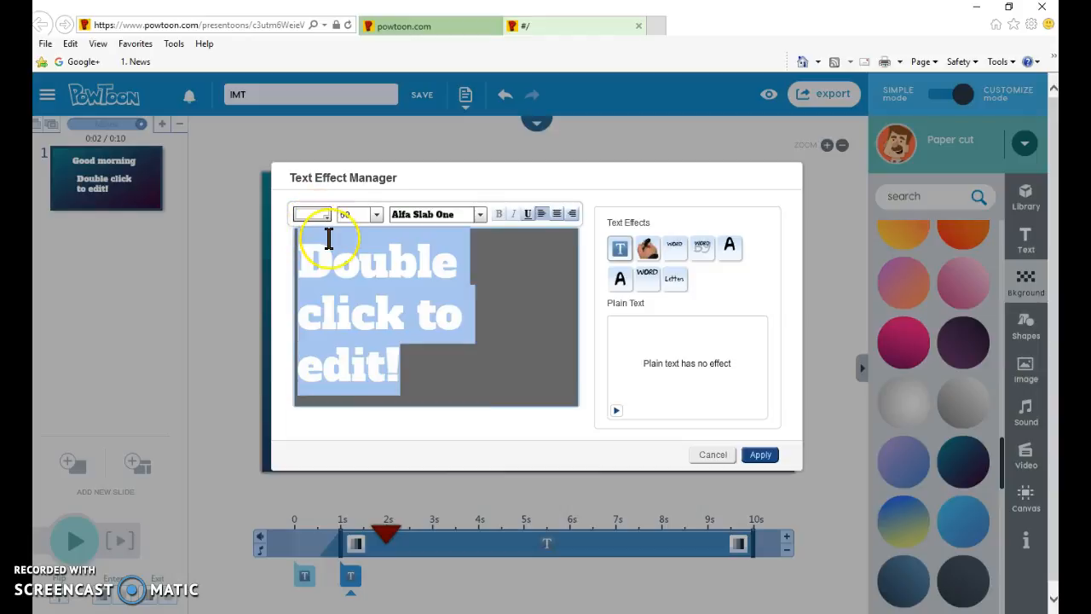
{"action": "key", "text": "BackSpace"}
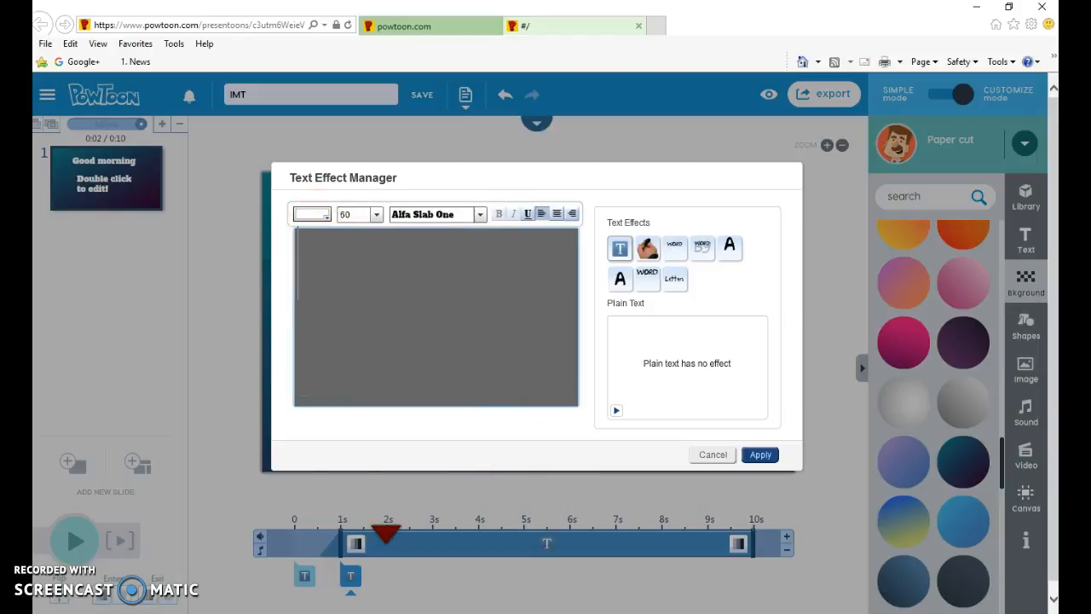
Cut the line "Welcome to IMT" from the script in the Word document and paste it into the empty PowToon text box
{"action": "left_click", "coordinate": [555, 612]}
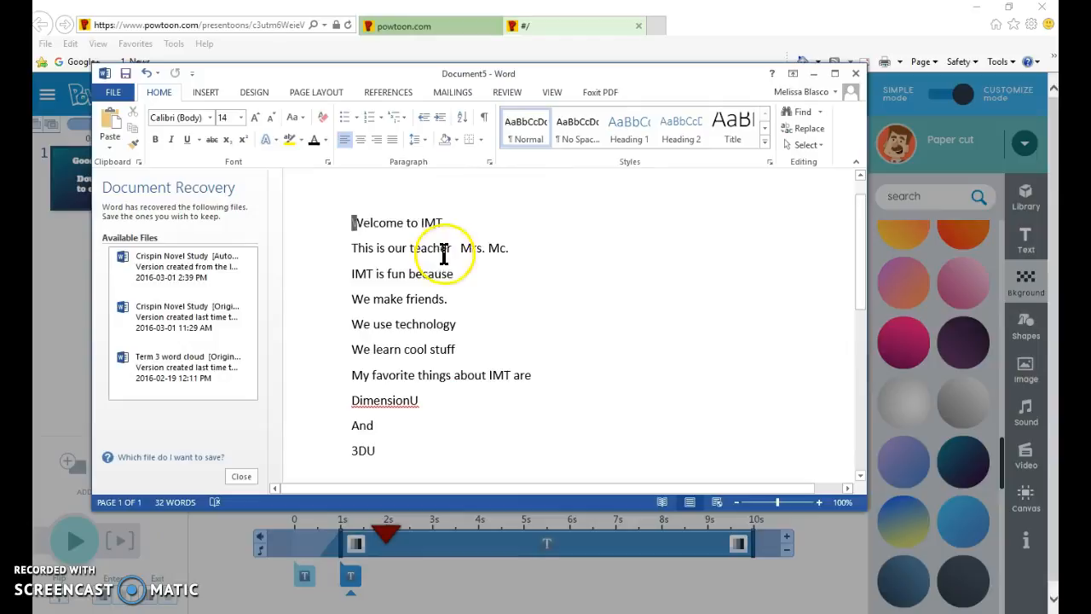
{"action": "left_click_drag", "start_coordinate": [431, 223], "coordinate": [355, 224]}
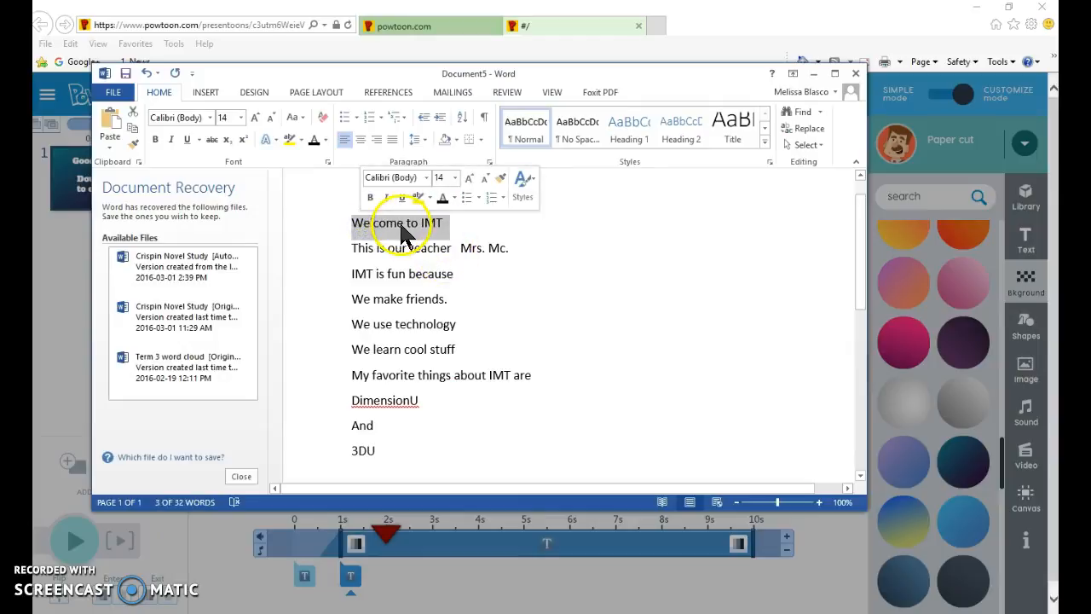
{"action": "right_click", "coordinate": [402, 224]}
{"action": "left_click", "coordinate": [422, 235]}
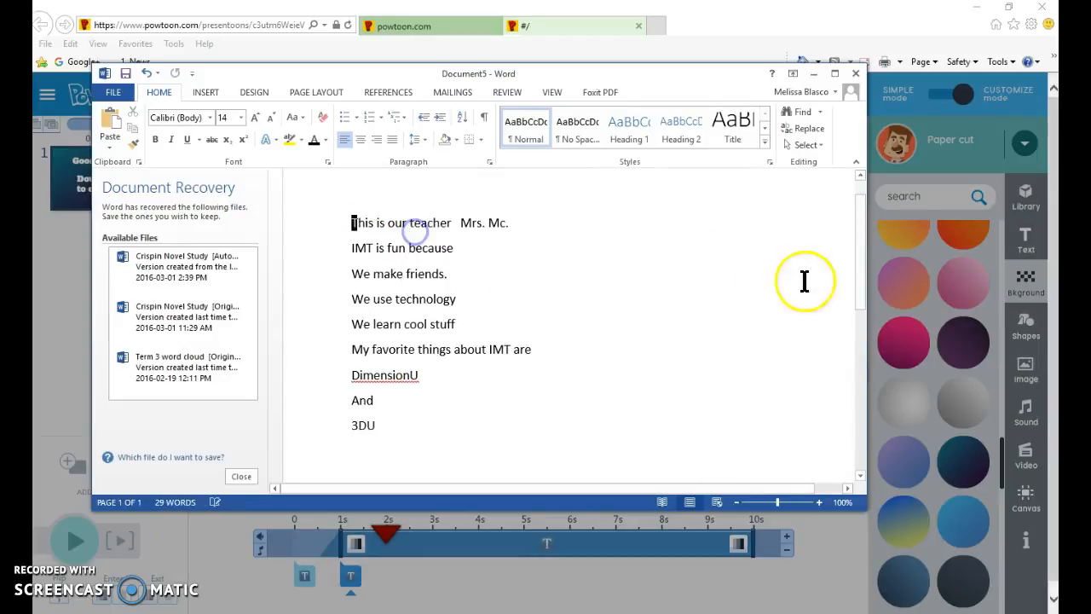
{"action": "left_click", "coordinate": [842, 612]}
{"action": "right_click", "coordinate": [438, 314]}
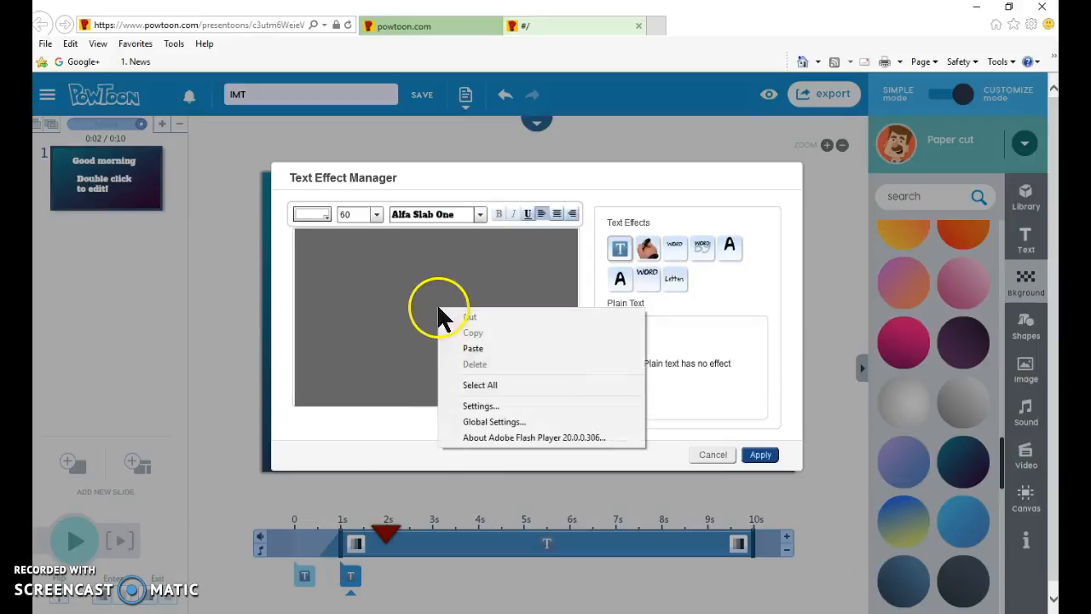
{"action": "left_click", "coordinate": [474, 348]}
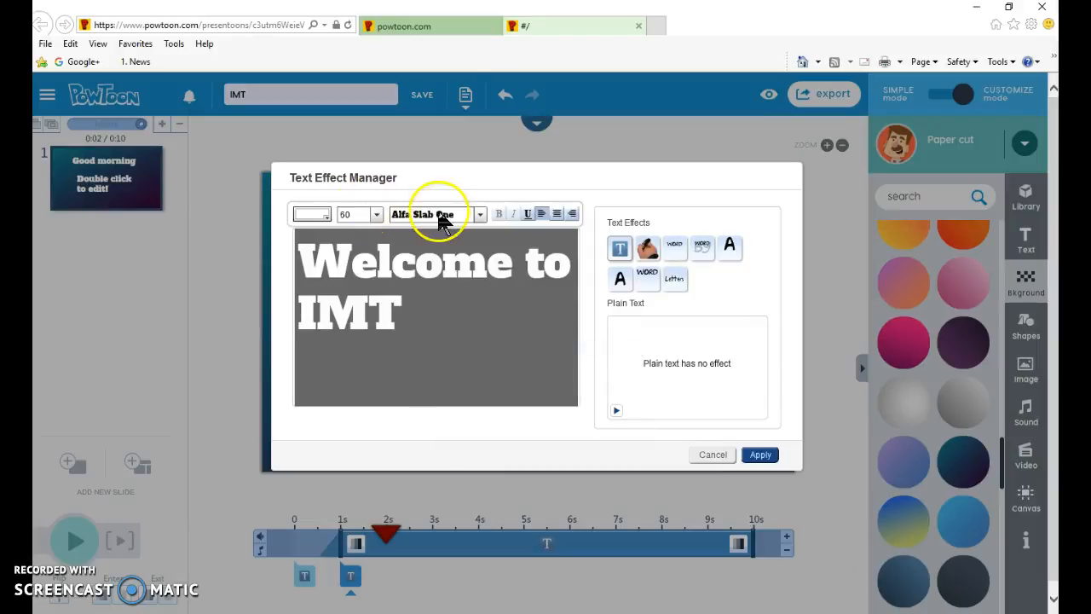
Format the "Welcome to IMT" text with the Crumb font at size 30
{"action": "left_click", "coordinate": [479, 215]}
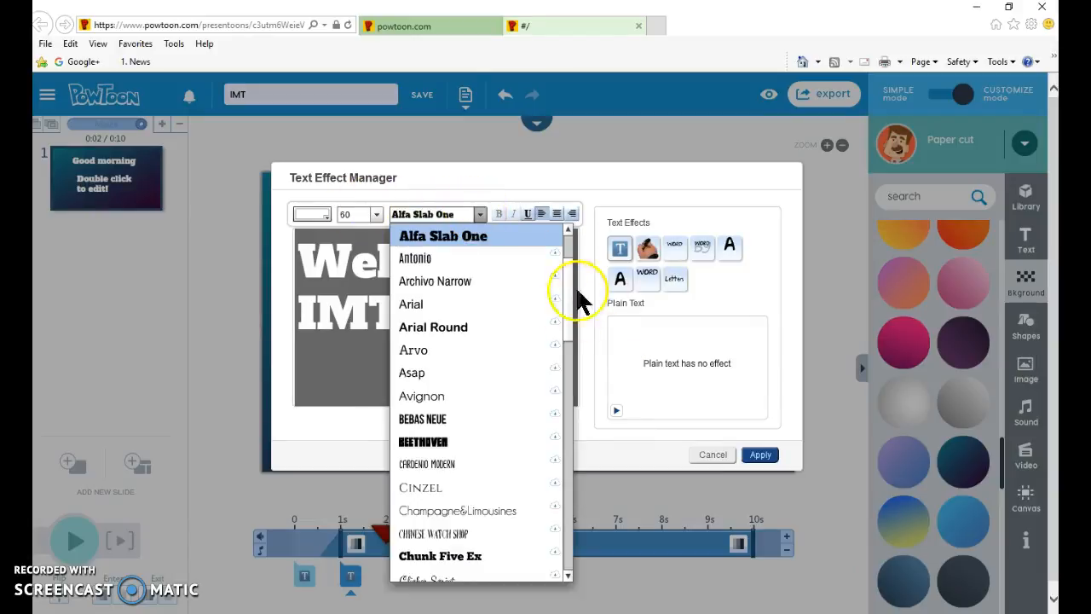
{"action": "left_click_drag", "start_coordinate": [569, 275], "coordinate": [529, 360]}
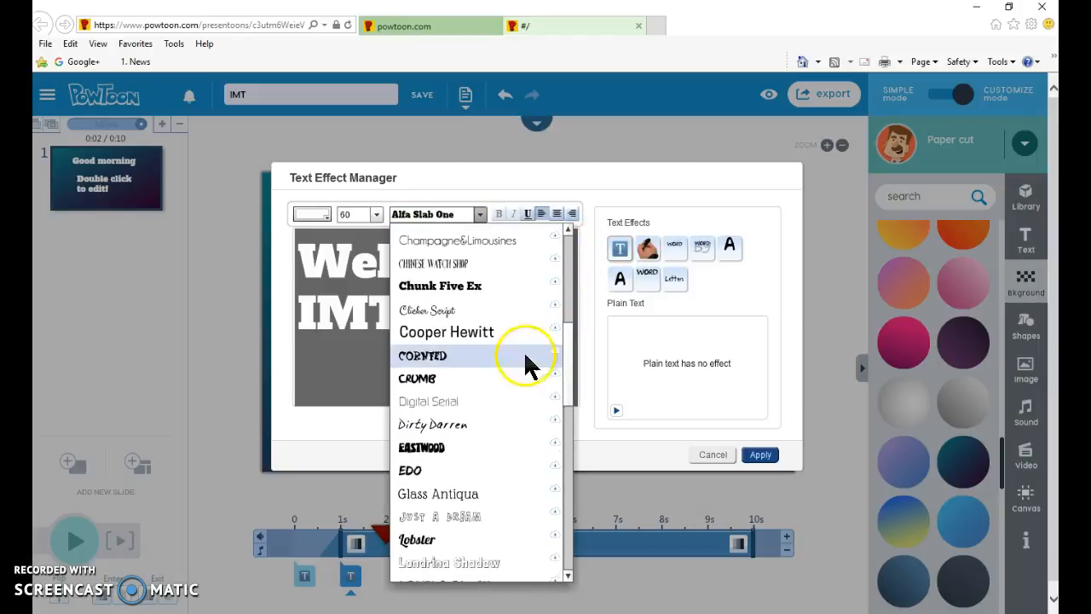
{"action": "left_click", "coordinate": [482, 378]}
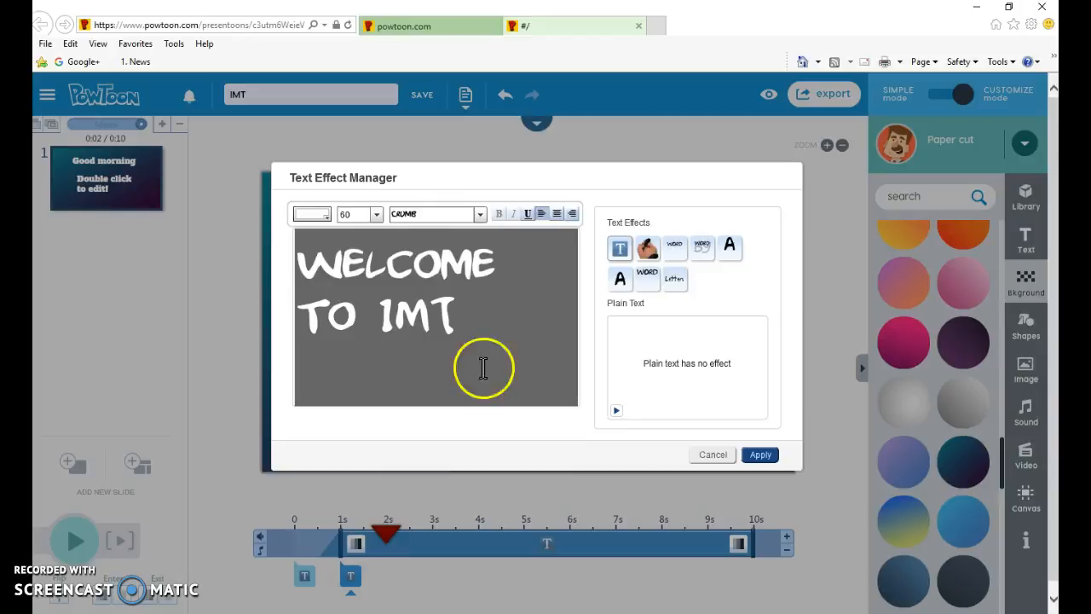
{"action": "left_click", "coordinate": [376, 215]}
{"action": "left_click_drag", "start_coordinate": [378, 241], "coordinate": [377, 265]}
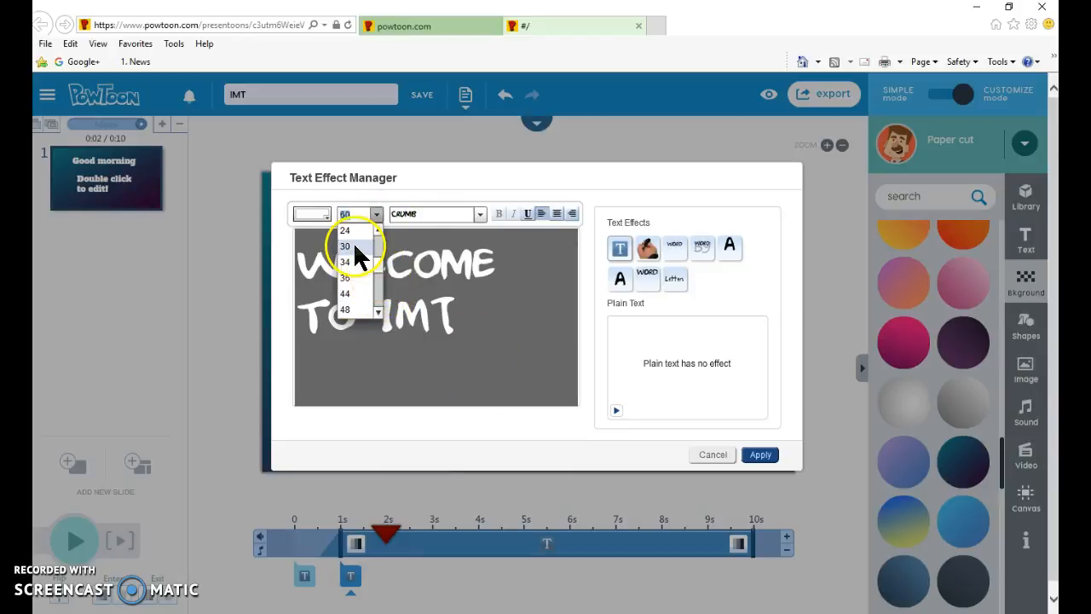
{"action": "left_click", "coordinate": [352, 247]}
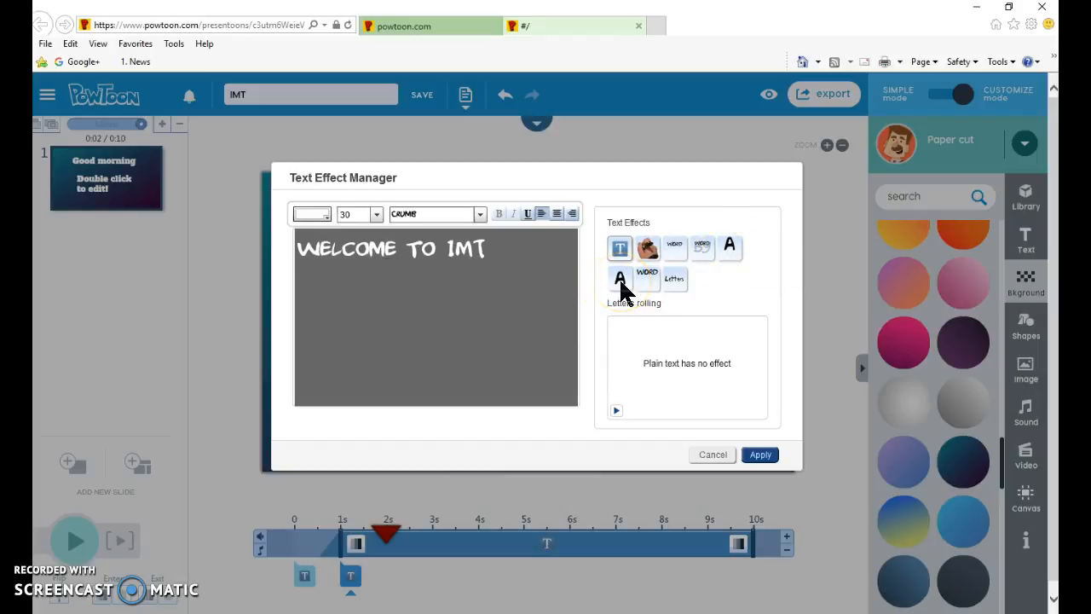
Colour the "Welcome to IMT" text light pink, give it the Letters Appearing effect, and apply it to the slide
{"action": "left_click", "coordinate": [641, 284]}
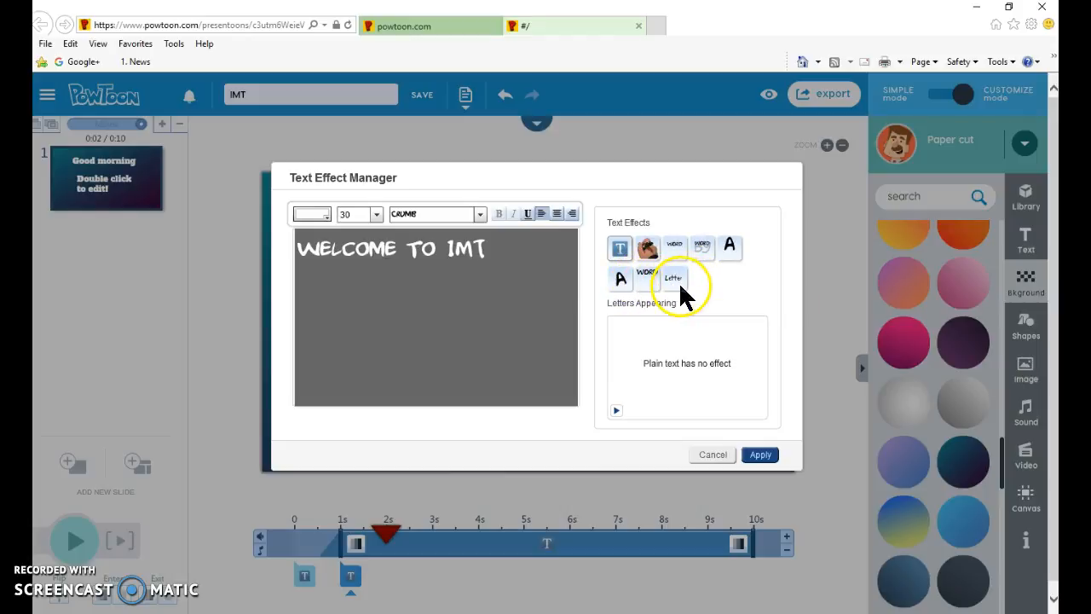
{"action": "left_click", "coordinate": [312, 214]}
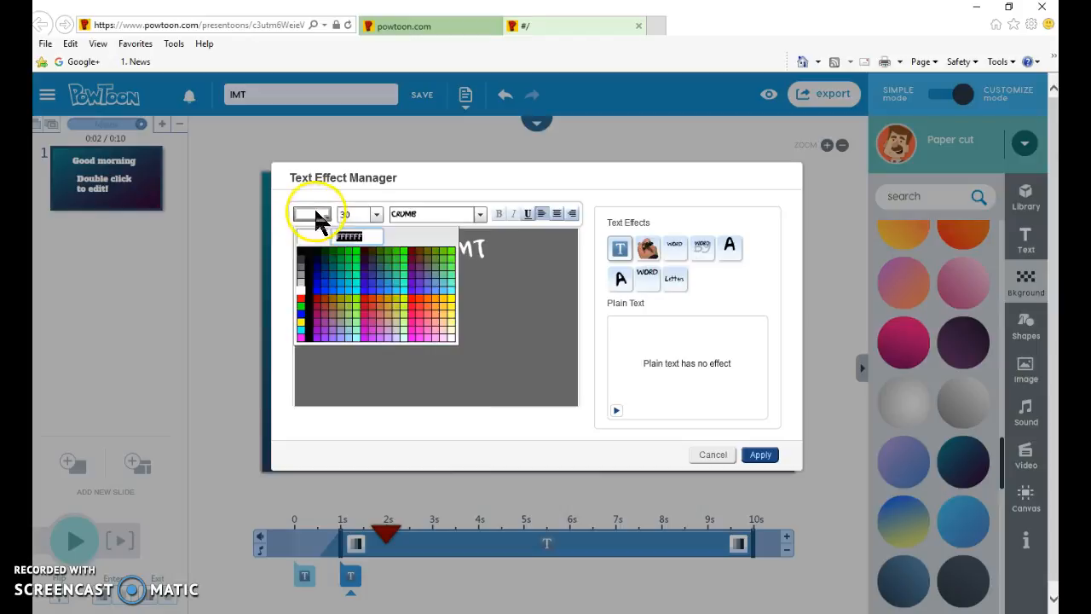
{"action": "left_click", "coordinate": [438, 333]}
{"action": "left_click", "coordinate": [673, 278]}
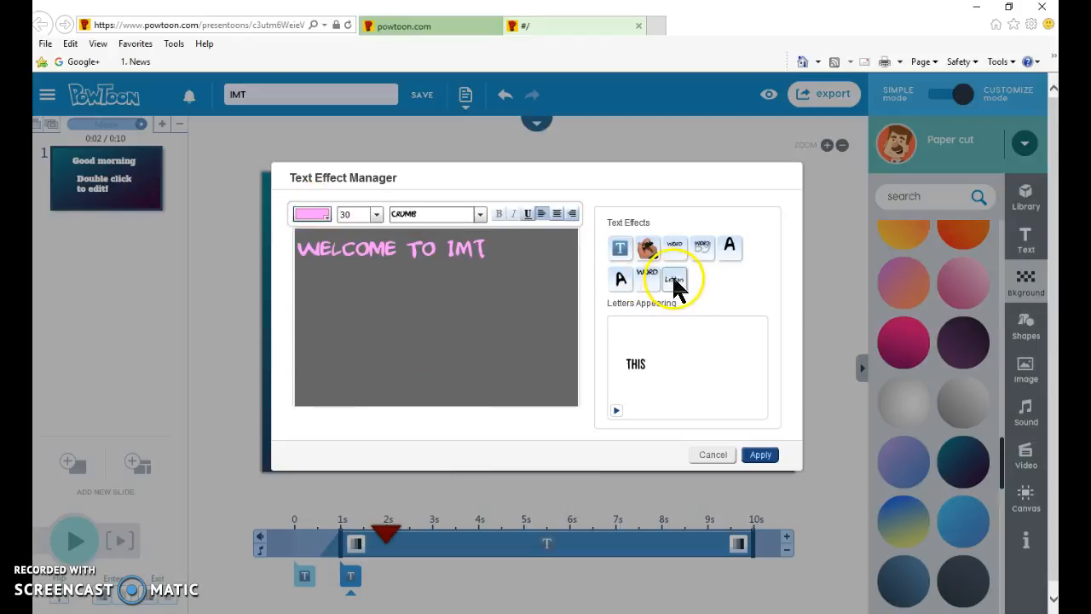
{"action": "left_click", "coordinate": [765, 457]}
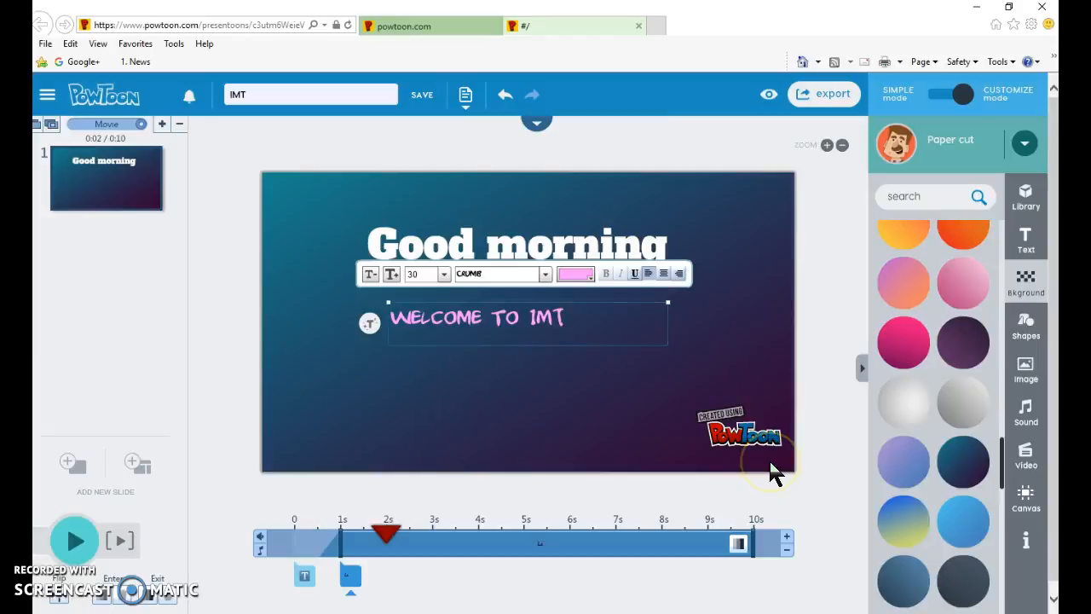
Move "Welcome to IMT" to the lower part of the slide and bring "Good morning" down just above it
{"action": "left_click_drag", "start_coordinate": [510, 319], "coordinate": [527, 395]}
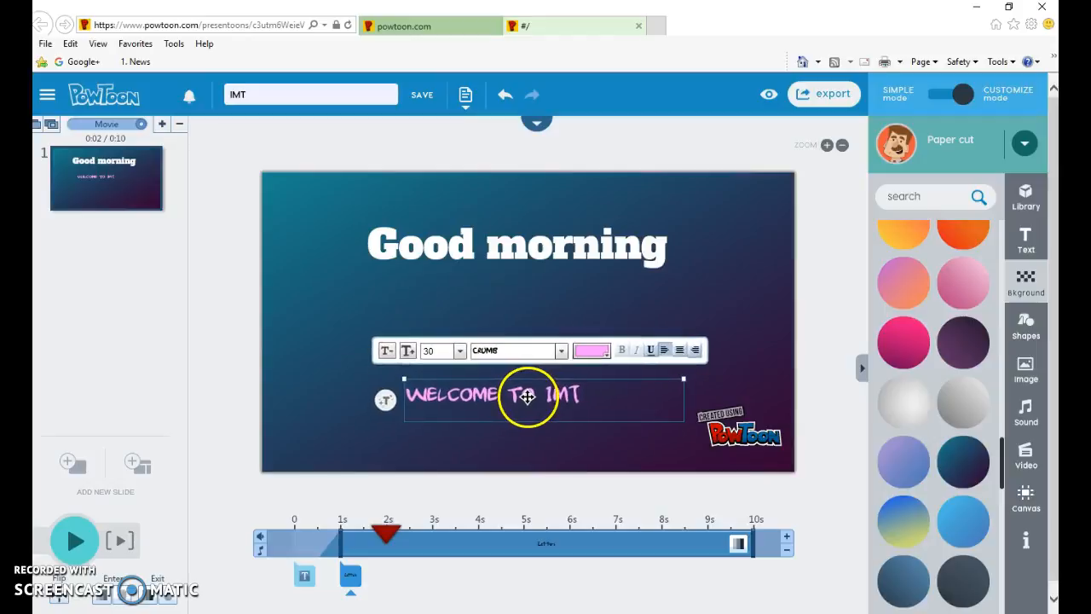
{"action": "double_click", "coordinate": [527, 395]}
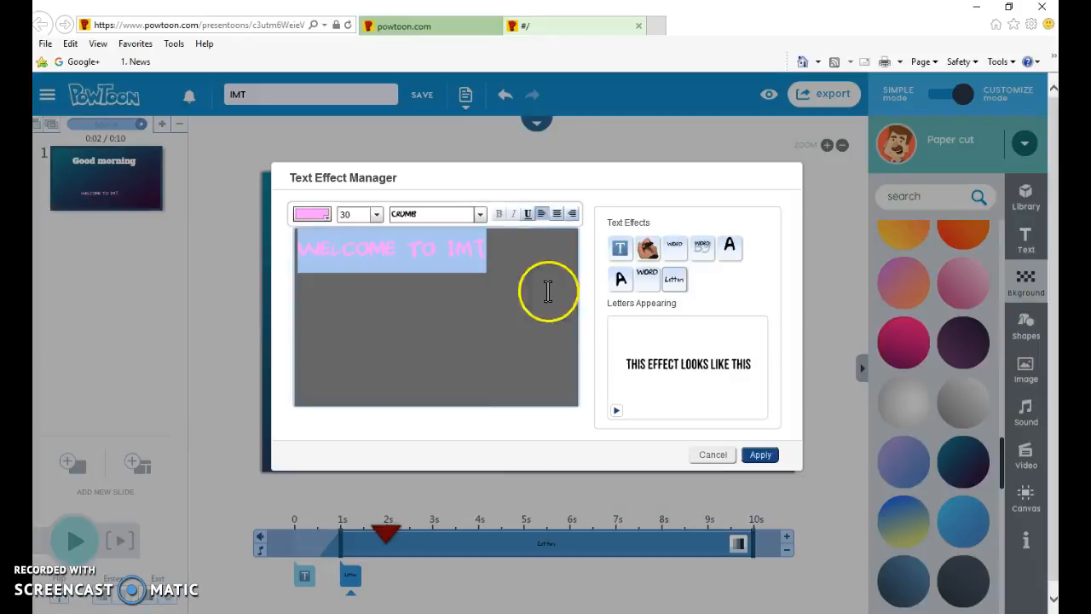
{"action": "left_click", "coordinate": [759, 457]}
{"action": "left_click_drag", "start_coordinate": [515, 250], "coordinate": [495, 310]}
{"action": "left_click", "coordinate": [535, 395]}
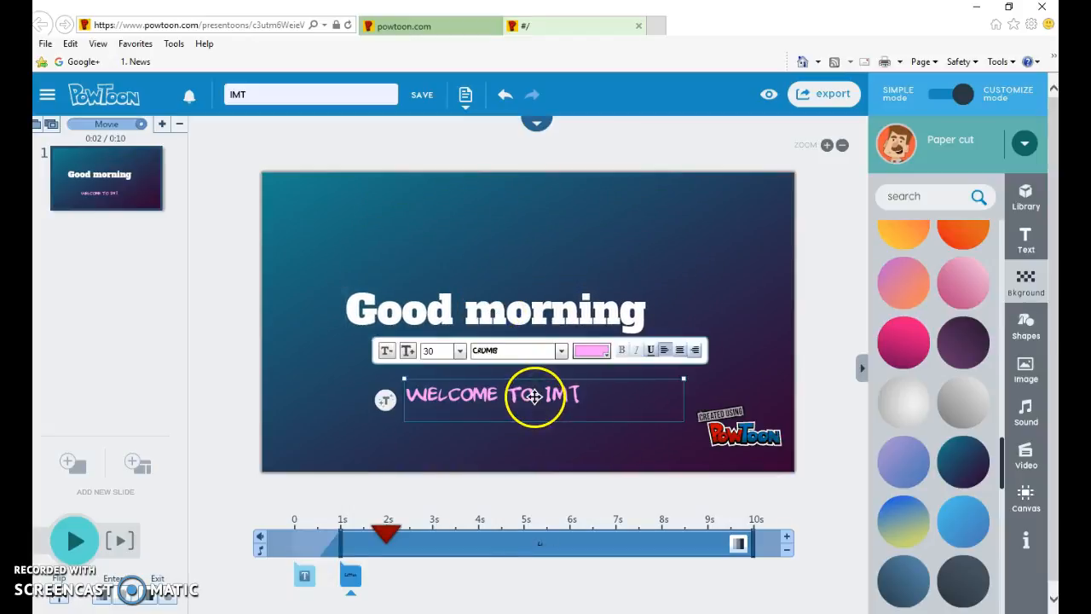
{"action": "left_click_drag", "start_coordinate": [535, 395], "coordinate": [531, 398]}
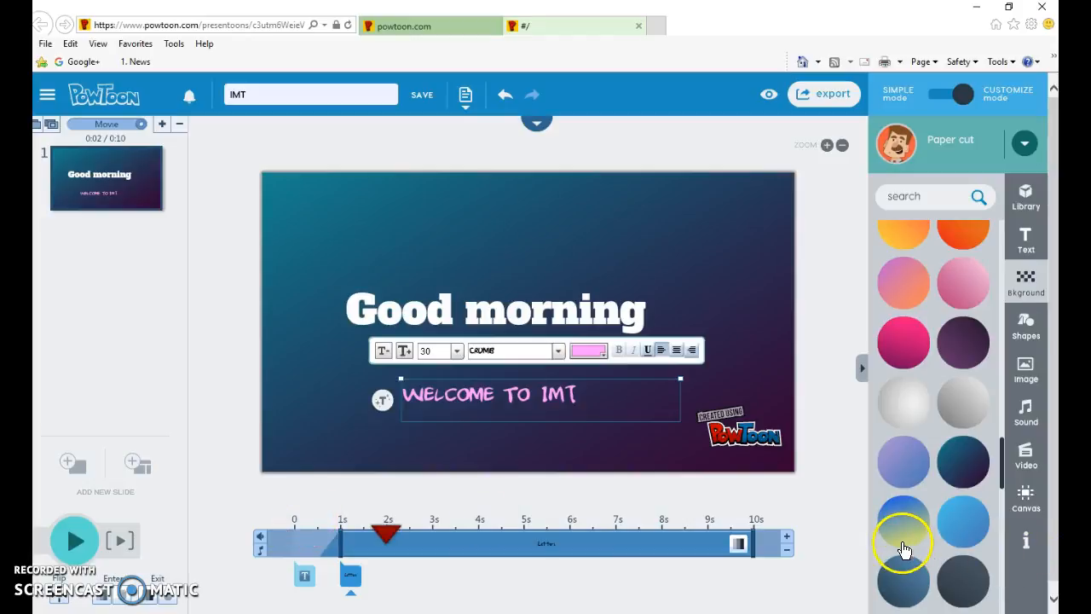
Delay the entrance of the "Welcome to IMT" text on the timeline to about 1.5 seconds
{"action": "left_click", "coordinate": [306, 580]}
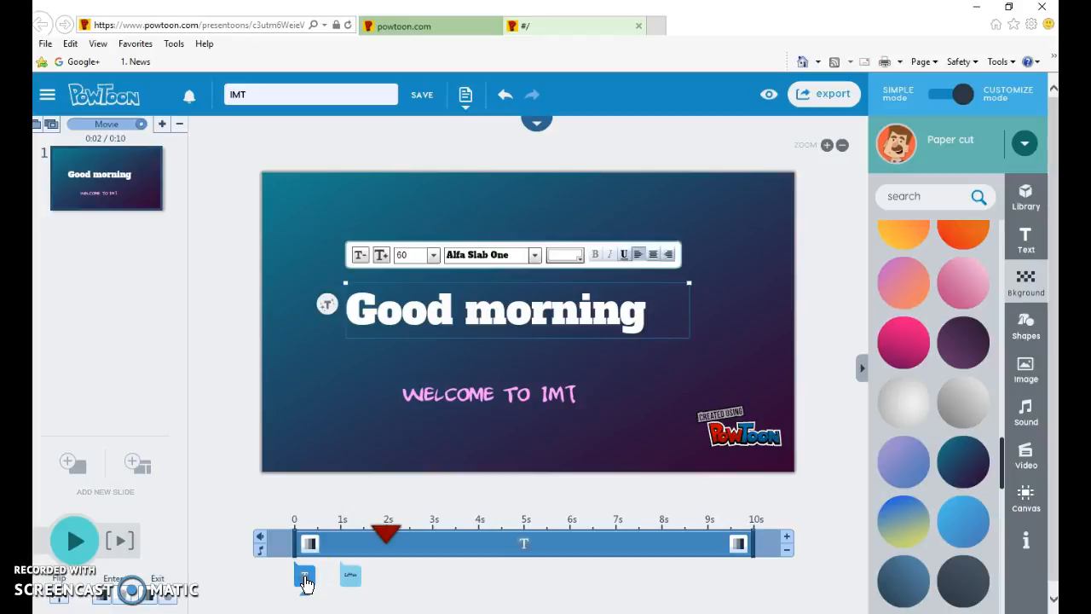
{"action": "left_click", "coordinate": [347, 580]}
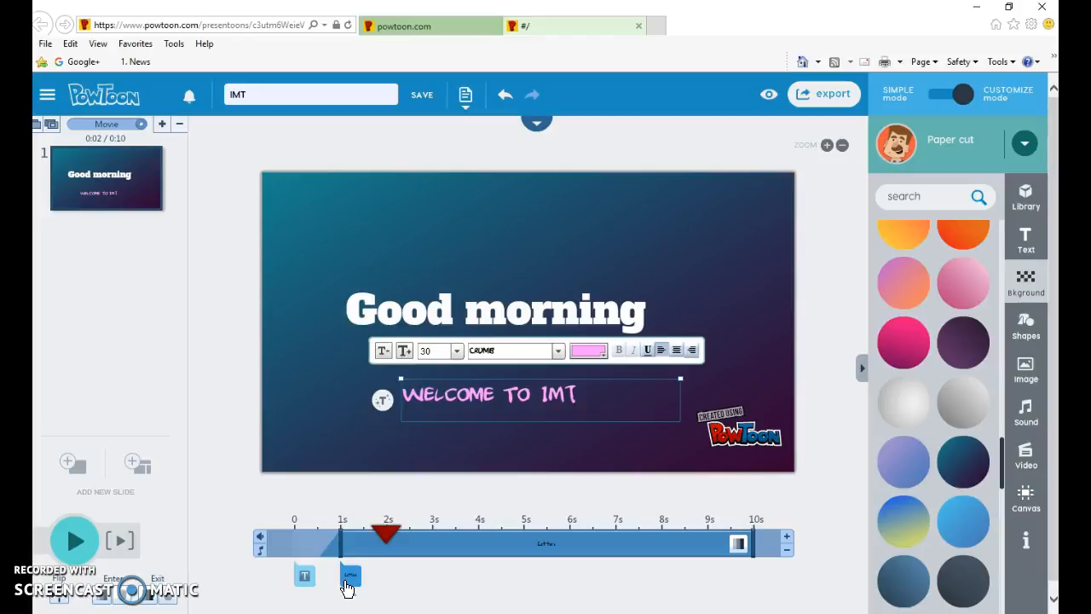
{"action": "left_click", "coordinate": [303, 577]}
{"action": "left_click_drag", "start_coordinate": [339, 542], "coordinate": [367, 540]}
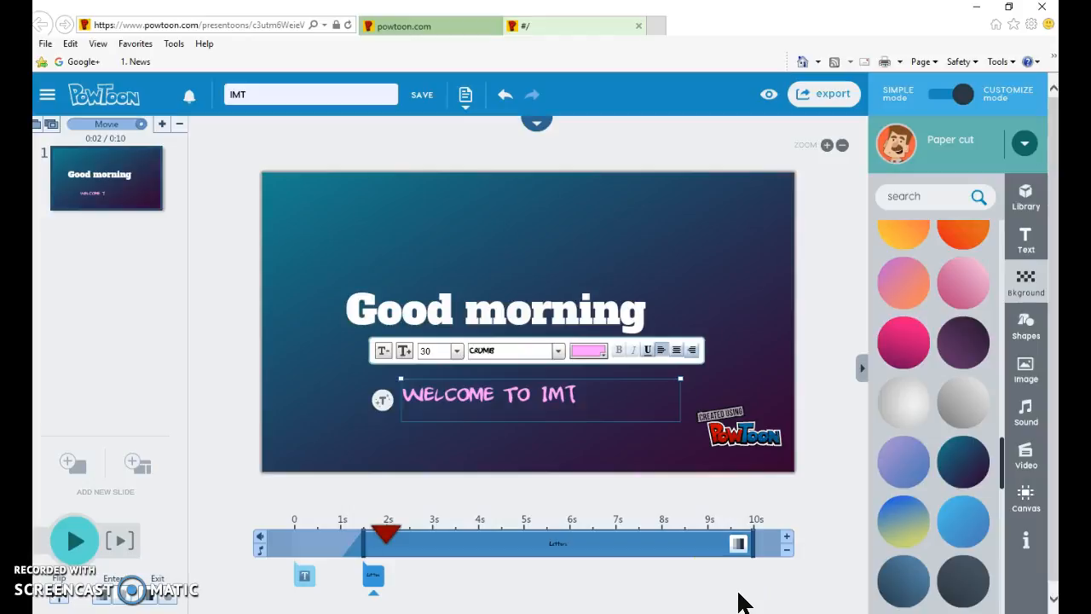
Shorten the first slide's timeline to 5 seconds and deselect the text
{"action": "left_click", "coordinate": [786, 548]}
{"action": "left_click", "coordinate": [785, 548]}
{"action": "left_click", "coordinate": [785, 548]}
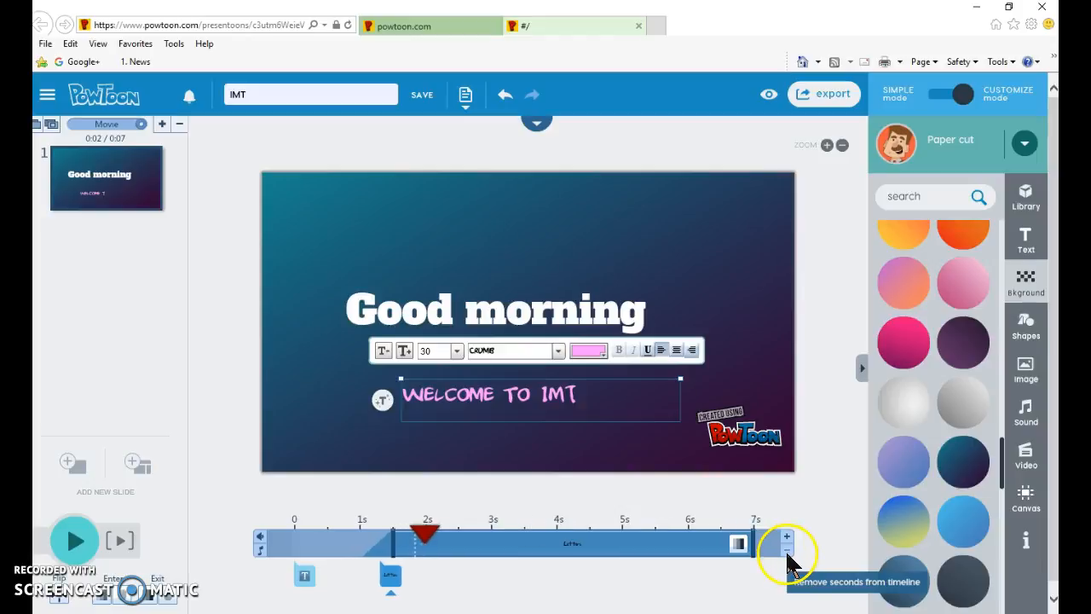
{"action": "left_click", "coordinate": [785, 548]}
{"action": "left_click", "coordinate": [786, 548]}
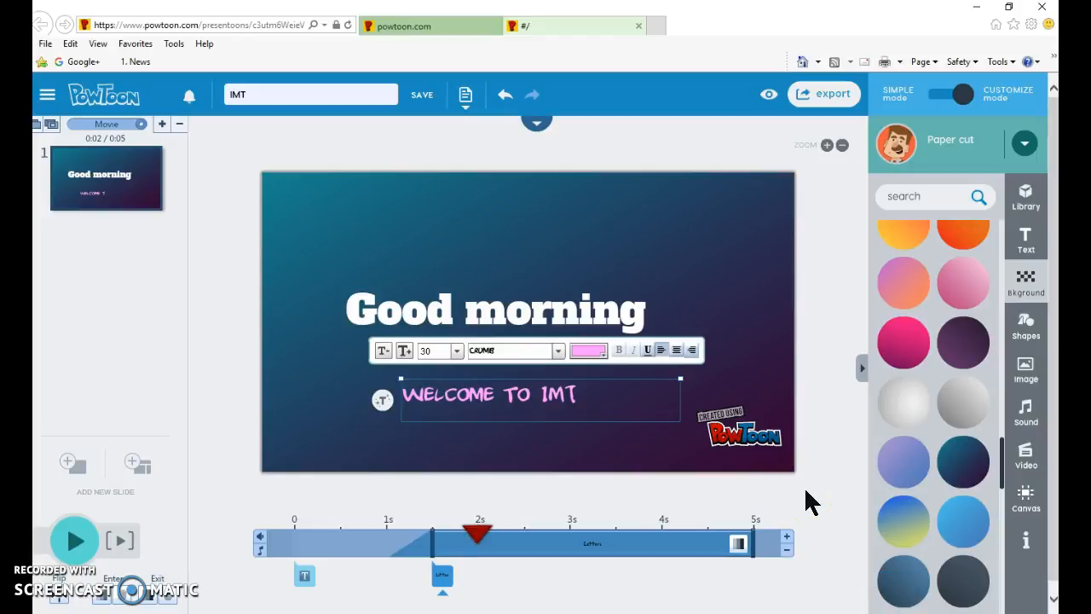
{"action": "left_click", "coordinate": [844, 394]}
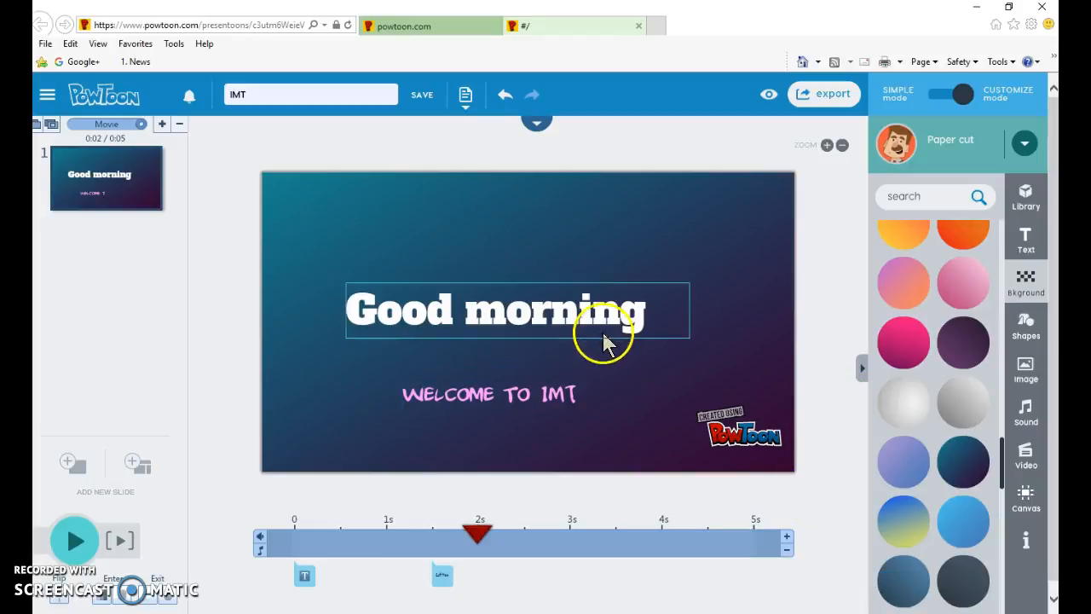
Add a second slide and set the teacher's portrait photo from My Library as its background
{"action": "left_click", "coordinate": [162, 124]}
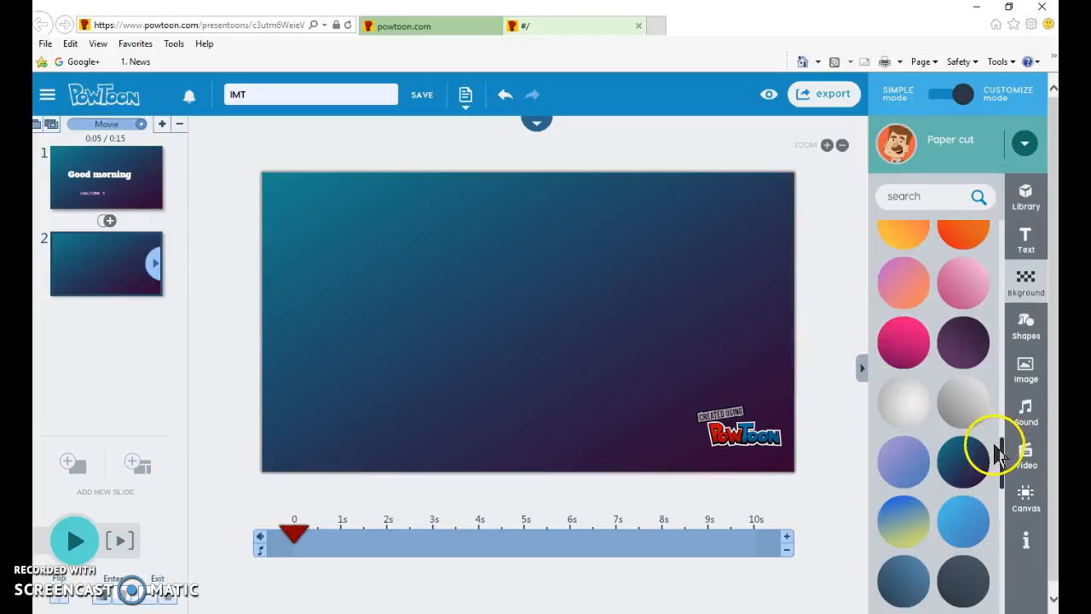
{"action": "left_click_drag", "start_coordinate": [1002, 459], "coordinate": [1018, 238]}
{"action": "left_click", "coordinate": [967, 275]}
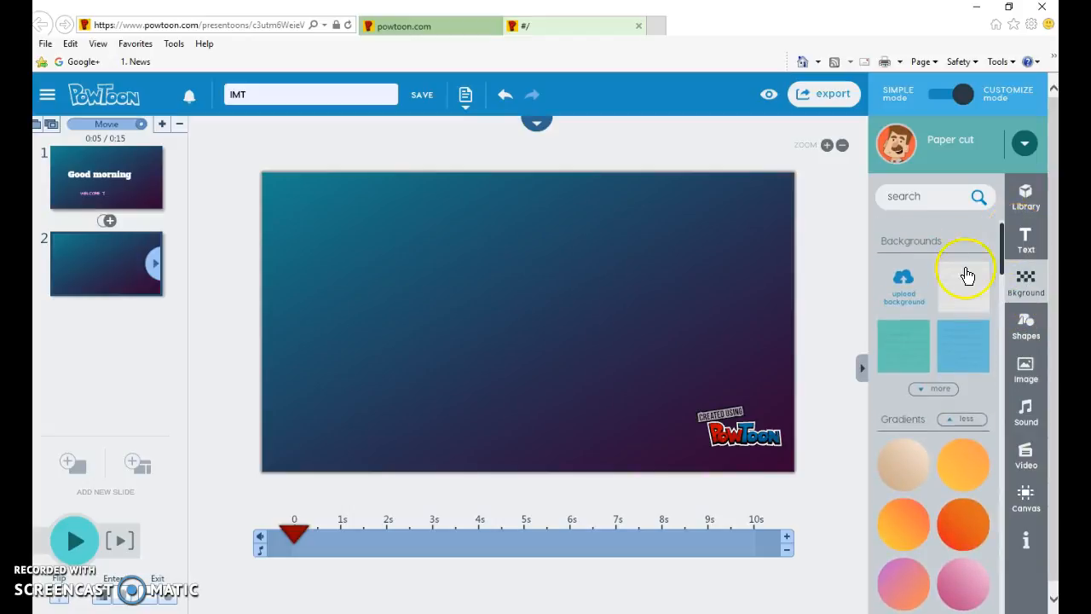
{"action": "left_click", "coordinate": [905, 296]}
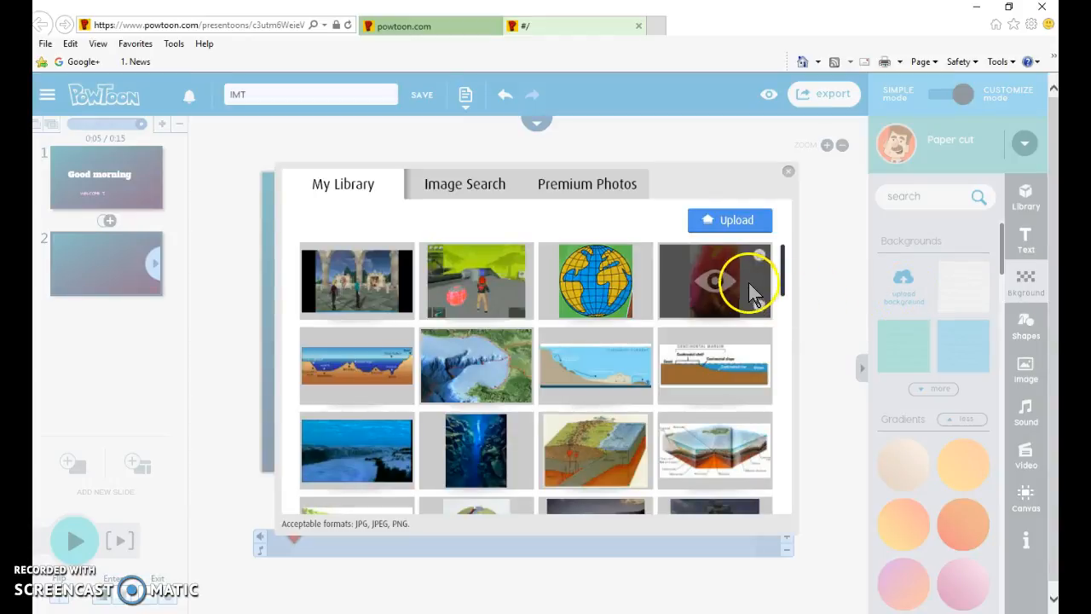
{"action": "left_click", "coordinate": [718, 290]}
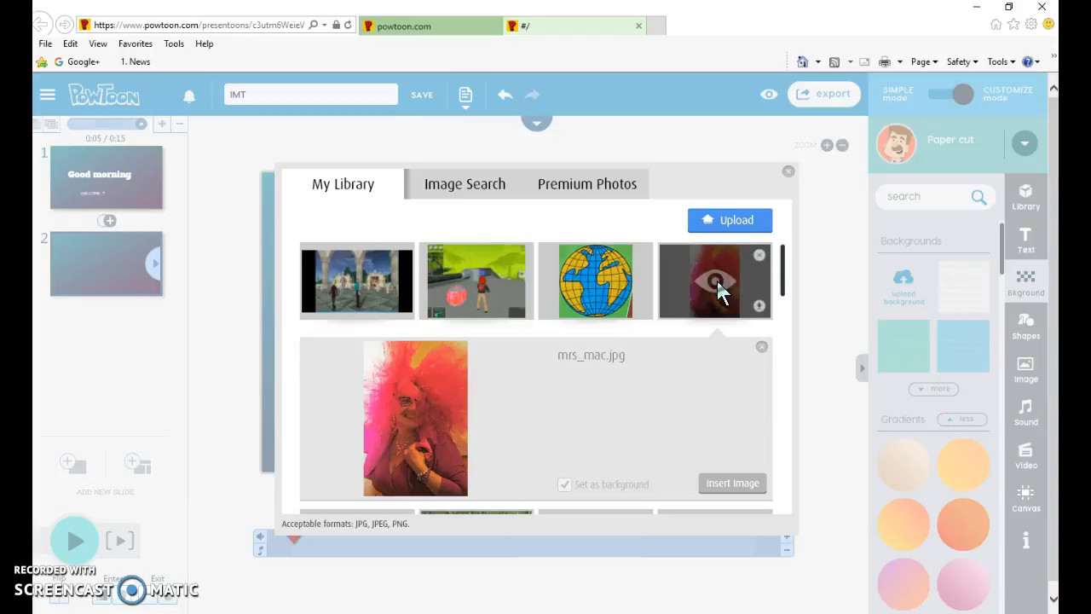
{"action": "left_click", "coordinate": [475, 393]}
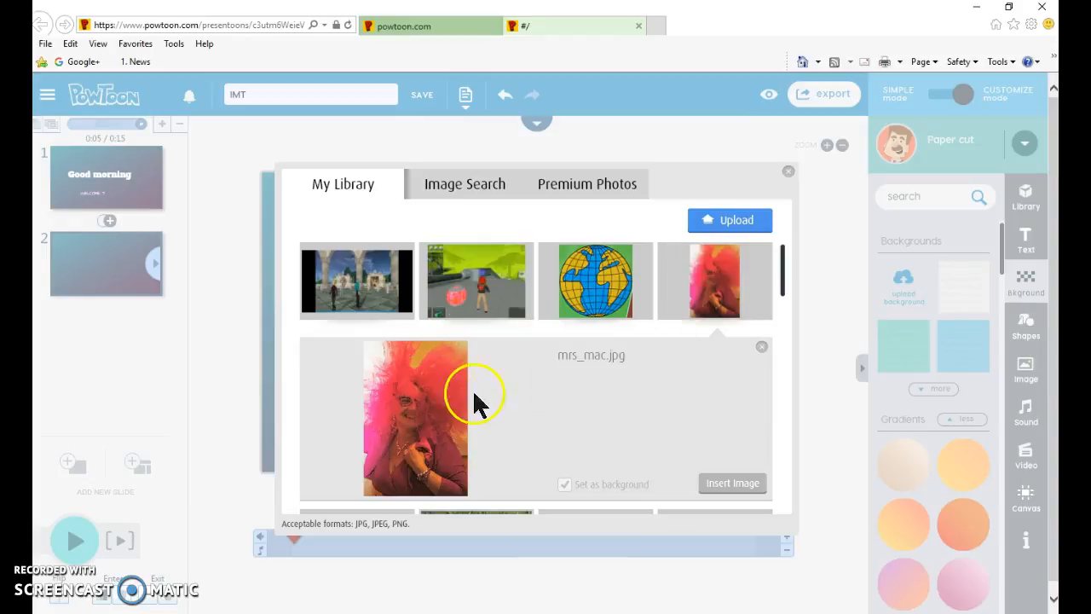
{"action": "left_click", "coordinate": [721, 493]}
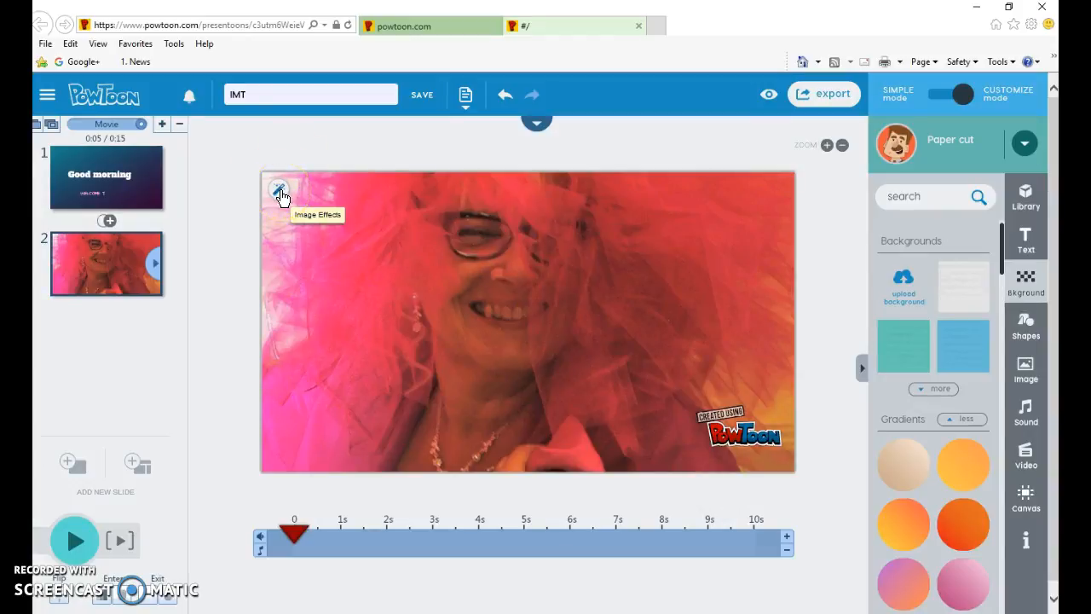
{"action": "left_click", "coordinate": [249, 226]}
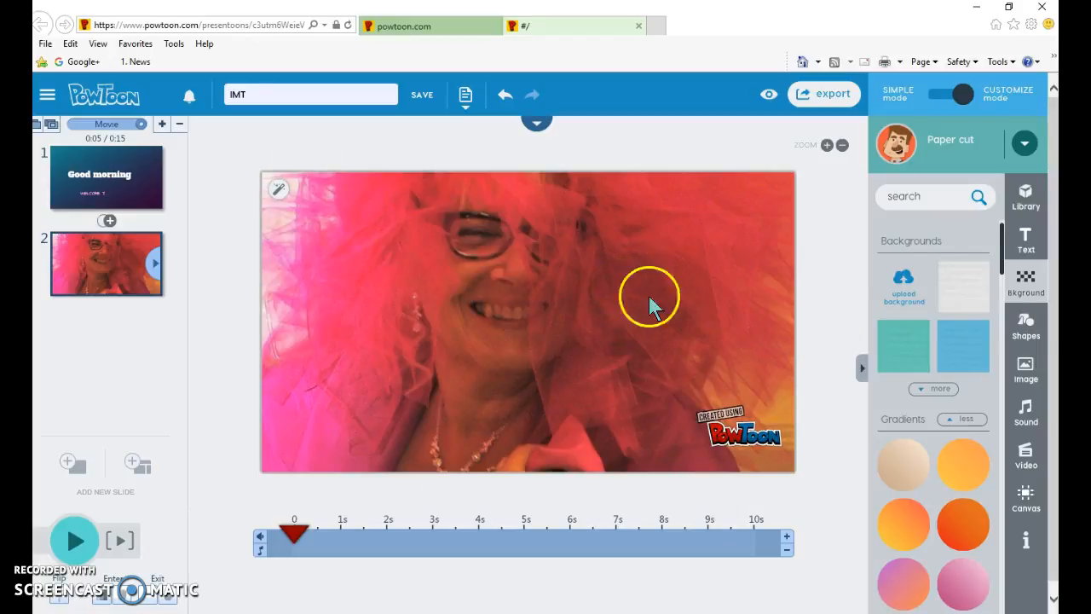
Add a text box to the second slide and clear its placeholder text in the Text Effect Manager
{"action": "left_click", "coordinate": [1030, 242]}
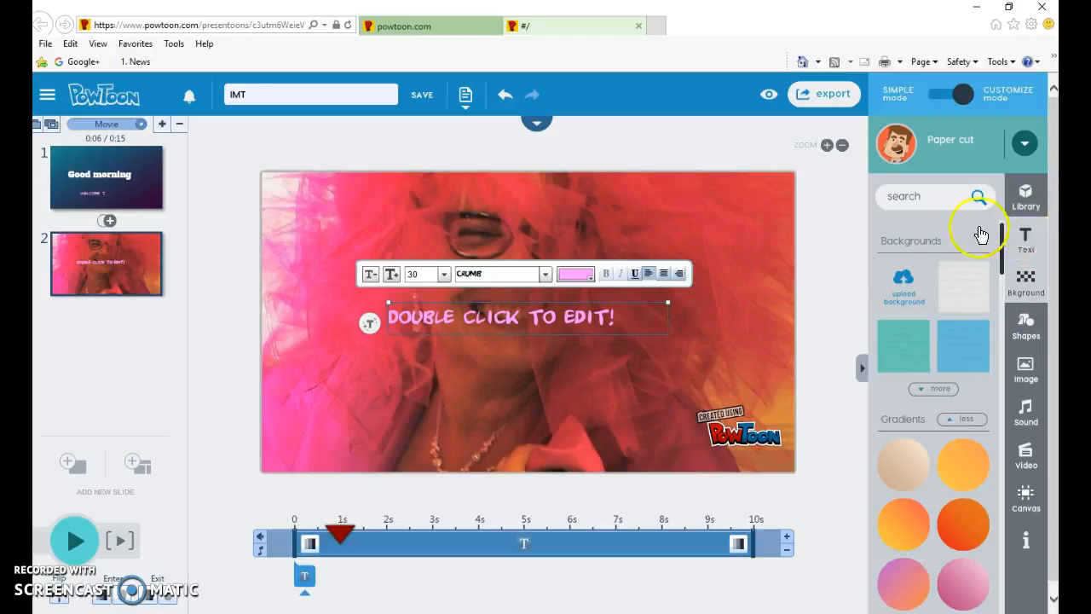
{"action": "left_click", "coordinate": [367, 325]}
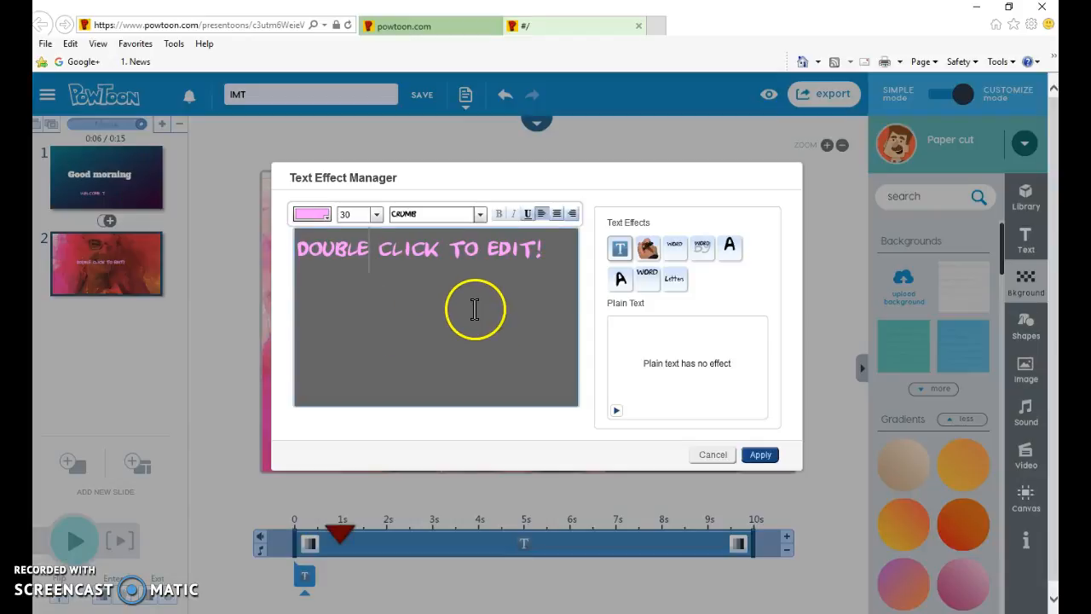
{"action": "left_click_drag", "start_coordinate": [546, 250], "coordinate": [290, 273]}
{"action": "key", "text": "BackSpace"}
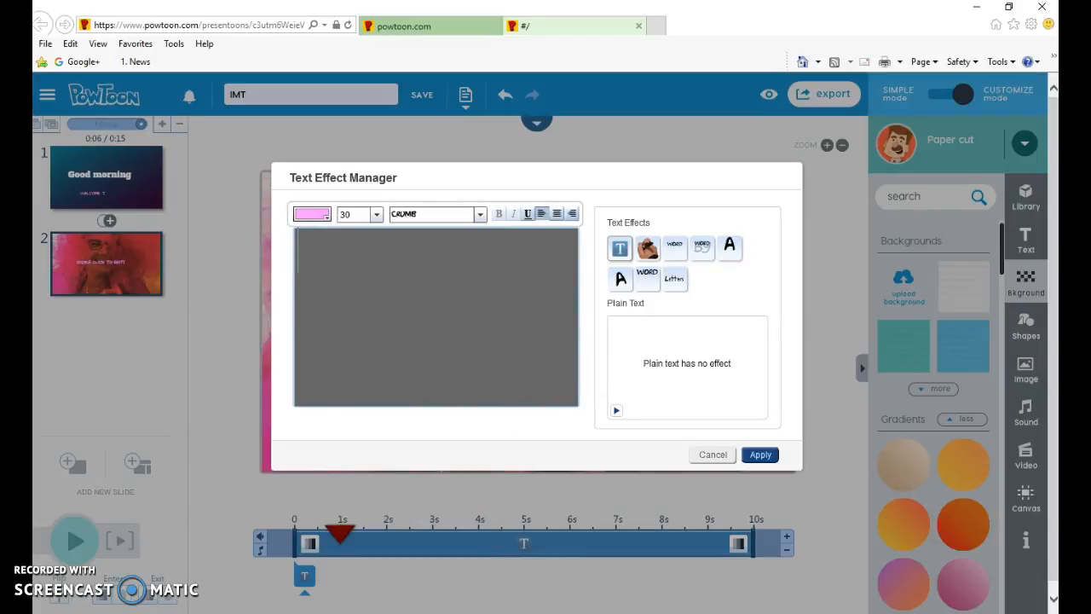
Cut "This is our teacher" from the Word document and paste it into the second slide's text box in PowToon
{"action": "left_click", "coordinate": [585, 613]}
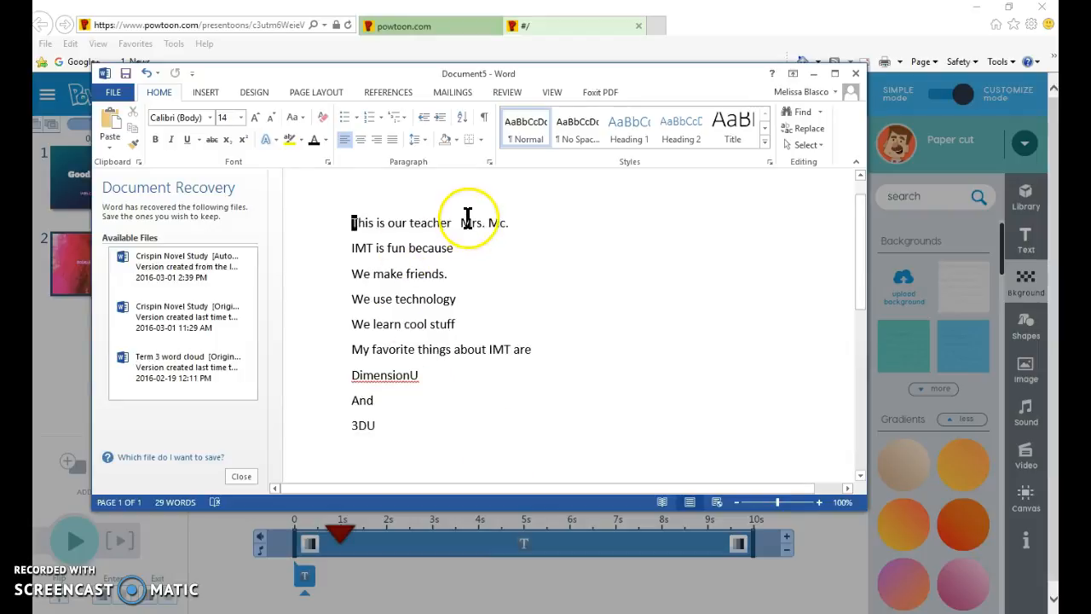
{"action": "left_click_drag", "start_coordinate": [461, 220], "coordinate": [351, 222]}
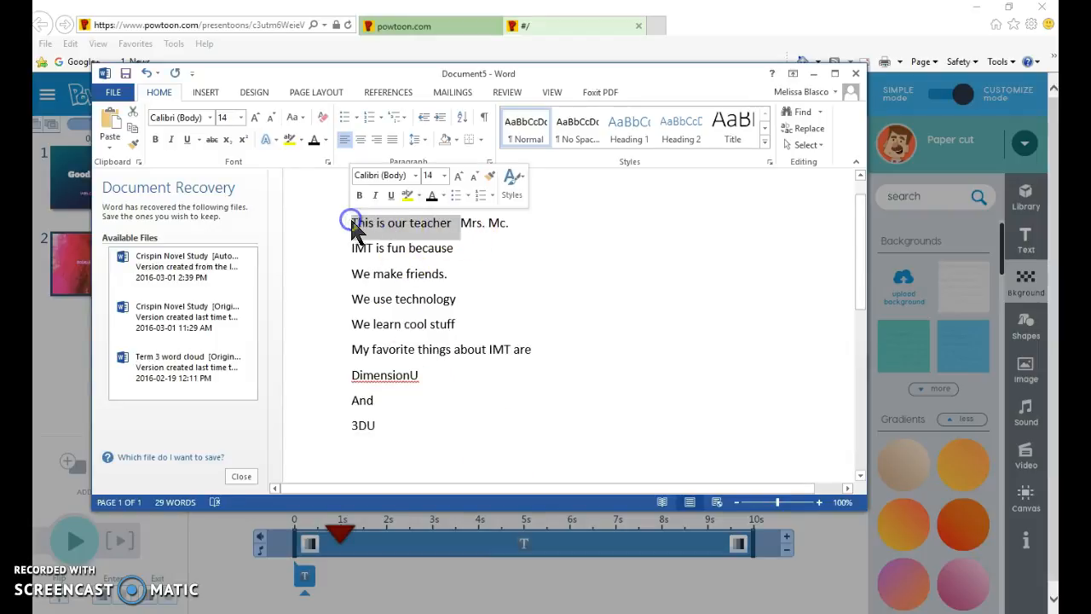
{"action": "right_click", "coordinate": [360, 237]}
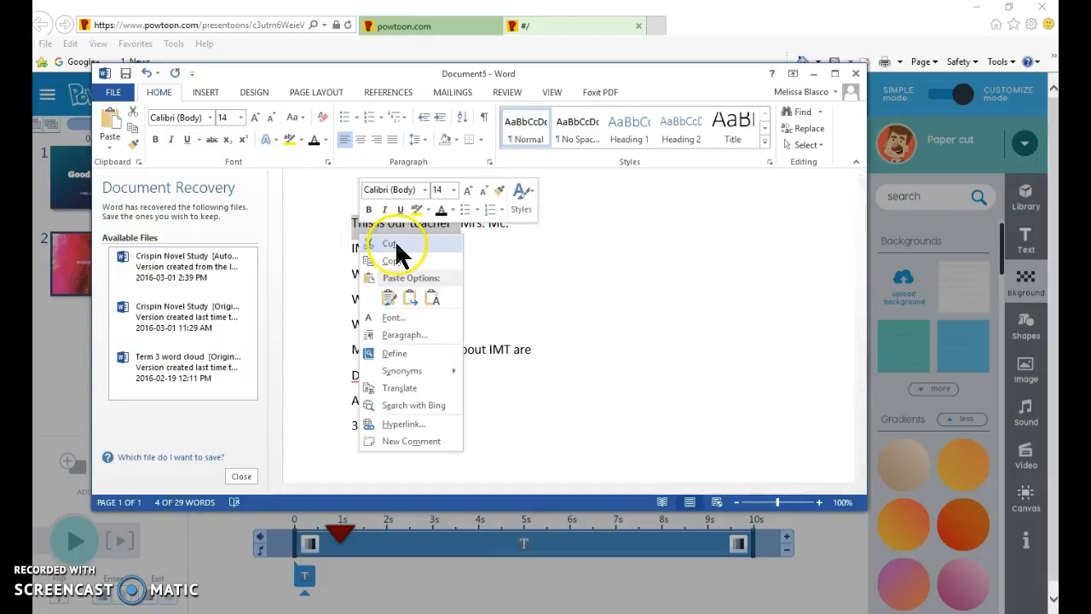
{"action": "left_click", "coordinate": [390, 244]}
{"action": "left_click", "coordinate": [652, 601]}
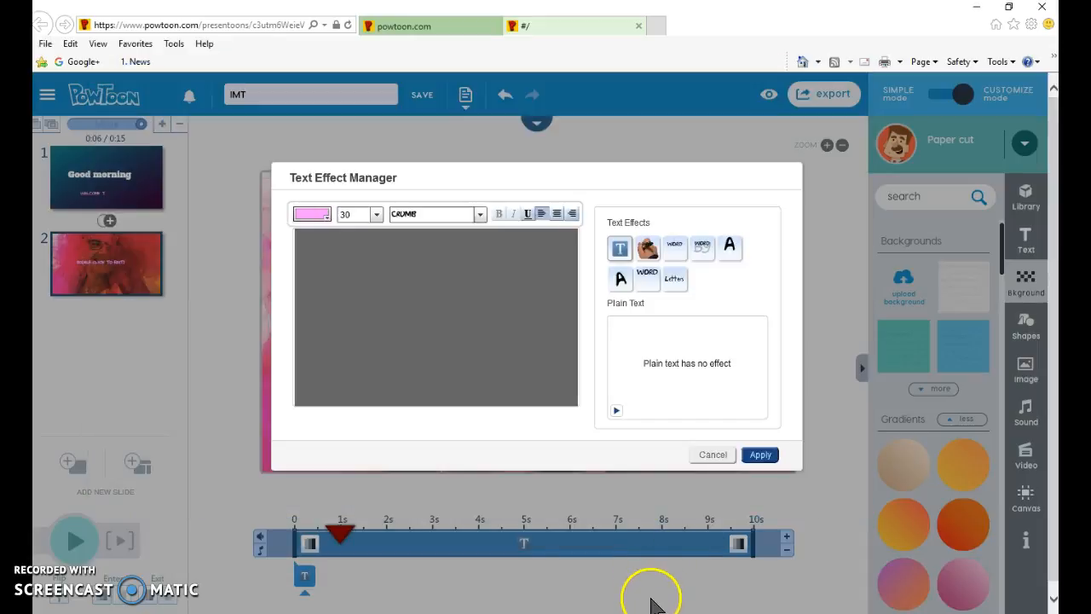
{"action": "right_click", "coordinate": [313, 259]}
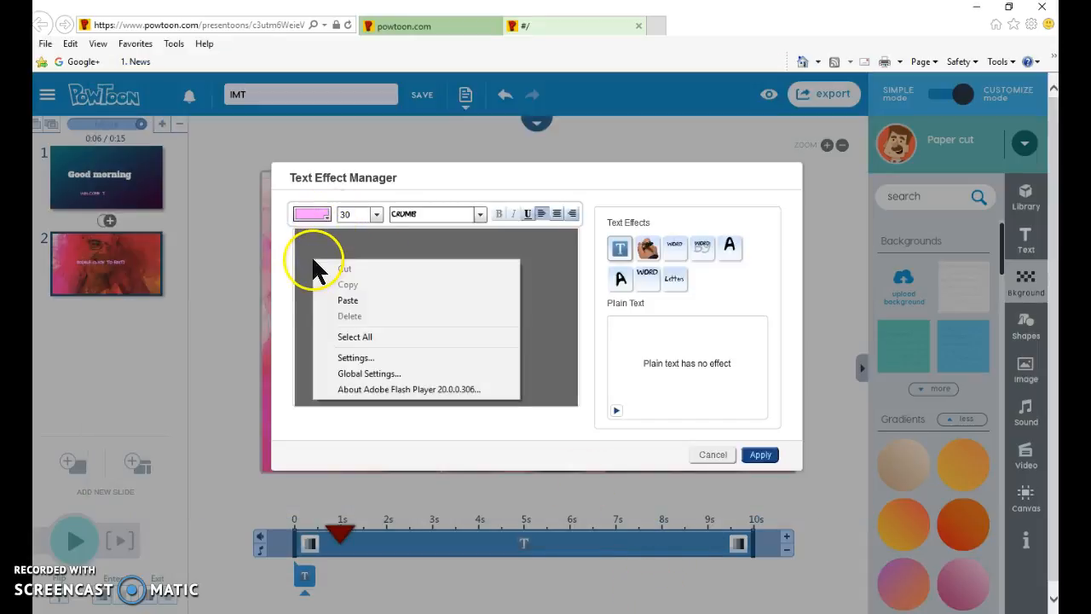
{"action": "left_click", "coordinate": [324, 300]}
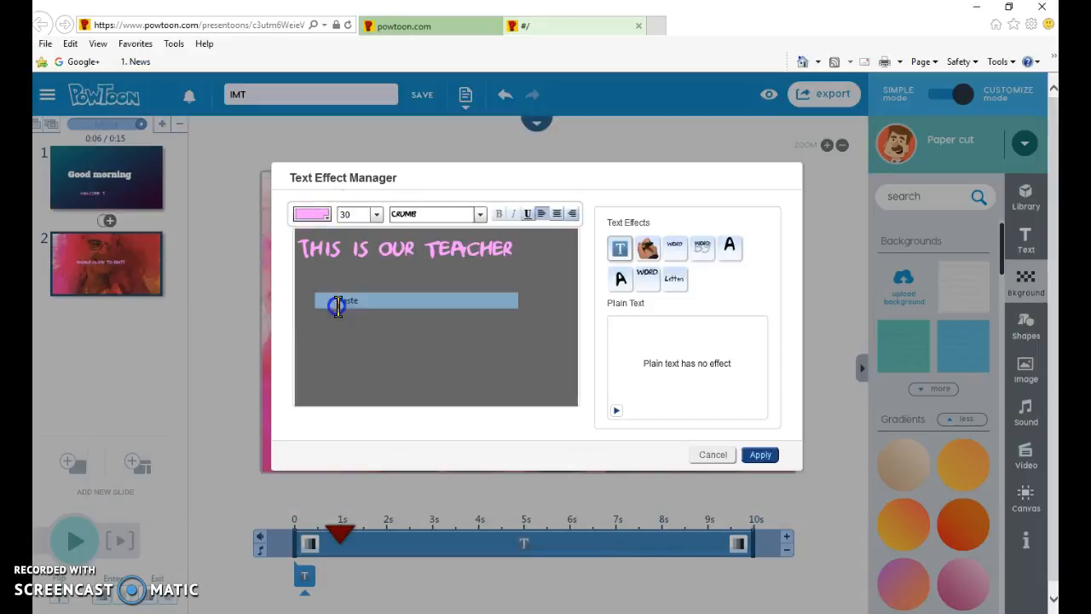
Color the "This is our teacher" text cyan, keep the Plain Text effect and apply the changes
{"action": "left_click", "coordinate": [320, 219]}
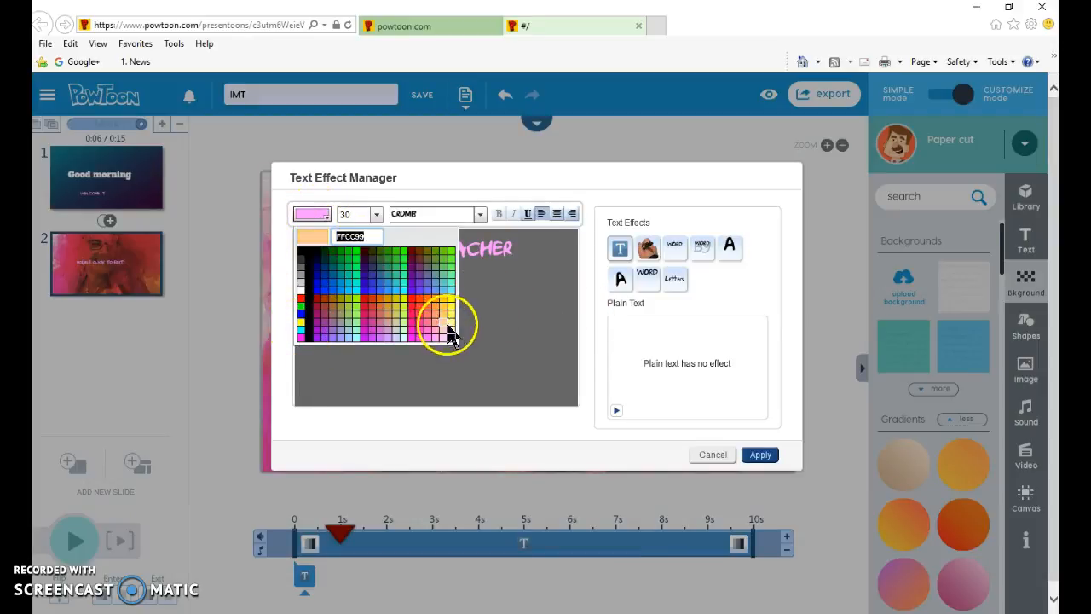
{"action": "left_click", "coordinate": [301, 328]}
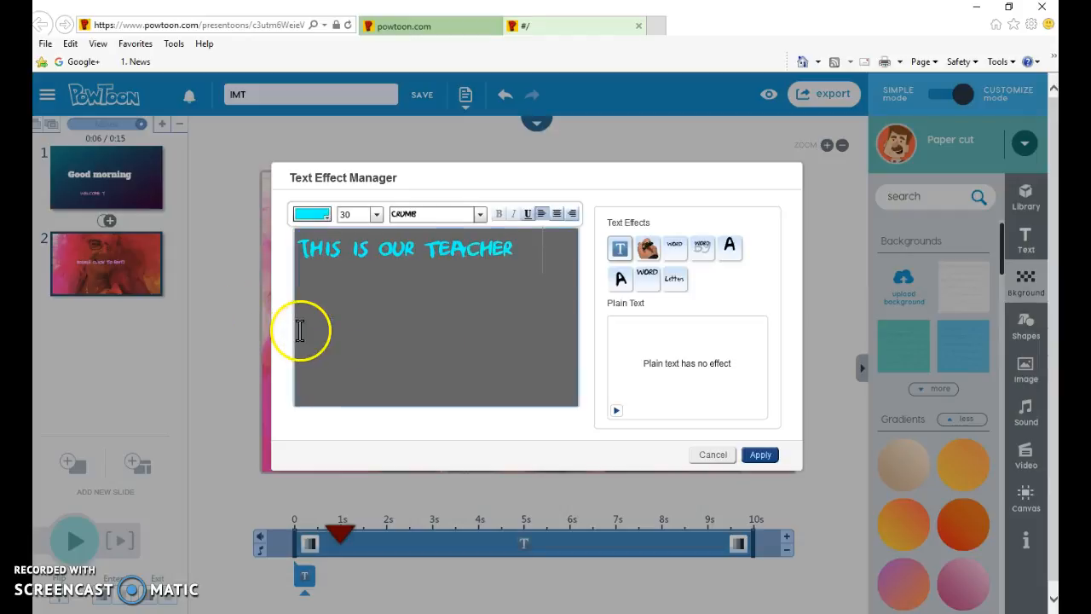
{"action": "left_click", "coordinate": [621, 255]}
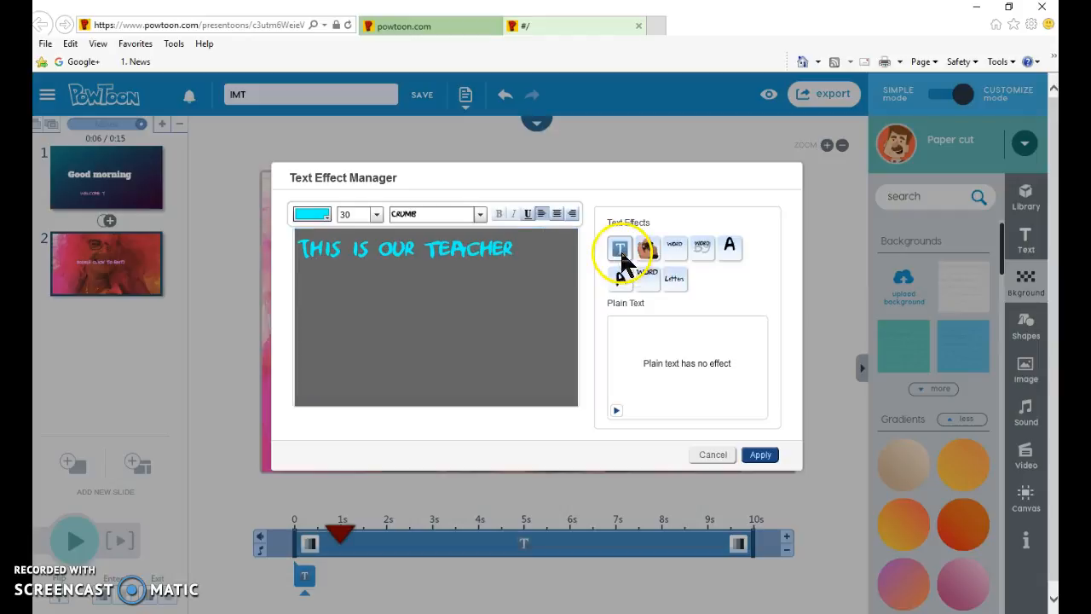
{"action": "left_click", "coordinate": [760, 455]}
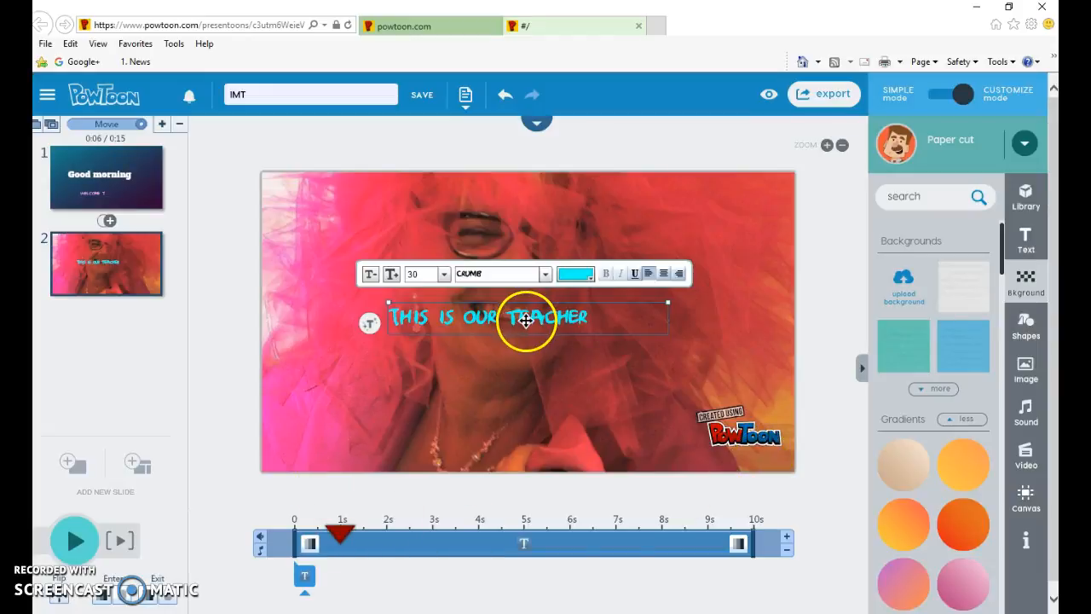
Move the "This is our teacher" text to the slide's lower-left corner and deselect it
{"action": "left_click_drag", "start_coordinate": [526, 319], "coordinate": [402, 434]}
{"action": "double_click", "coordinate": [415, 436]}
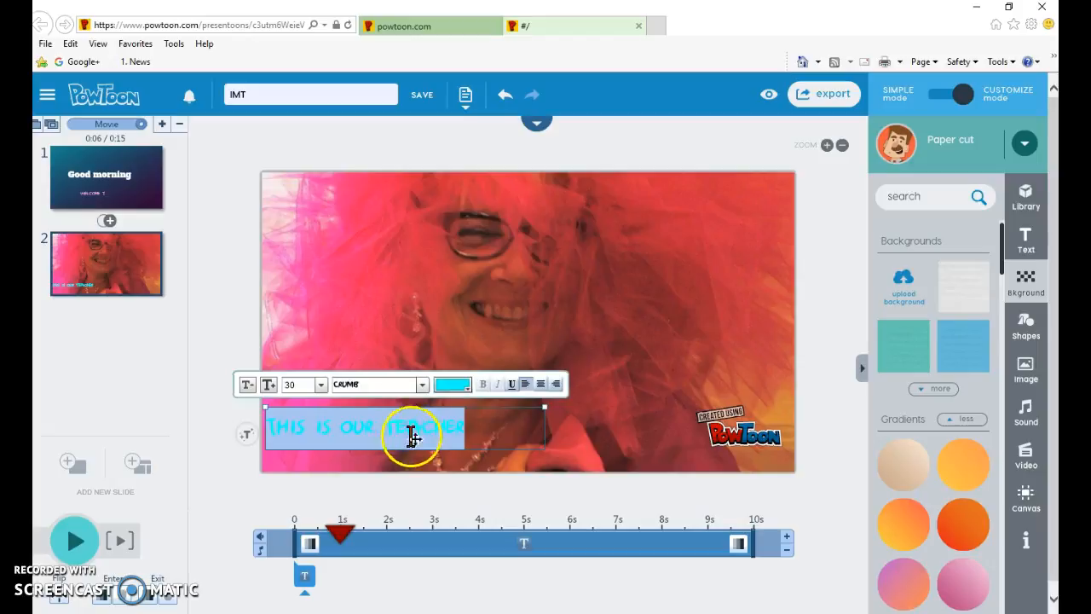
{"action": "left_click", "coordinate": [444, 500]}
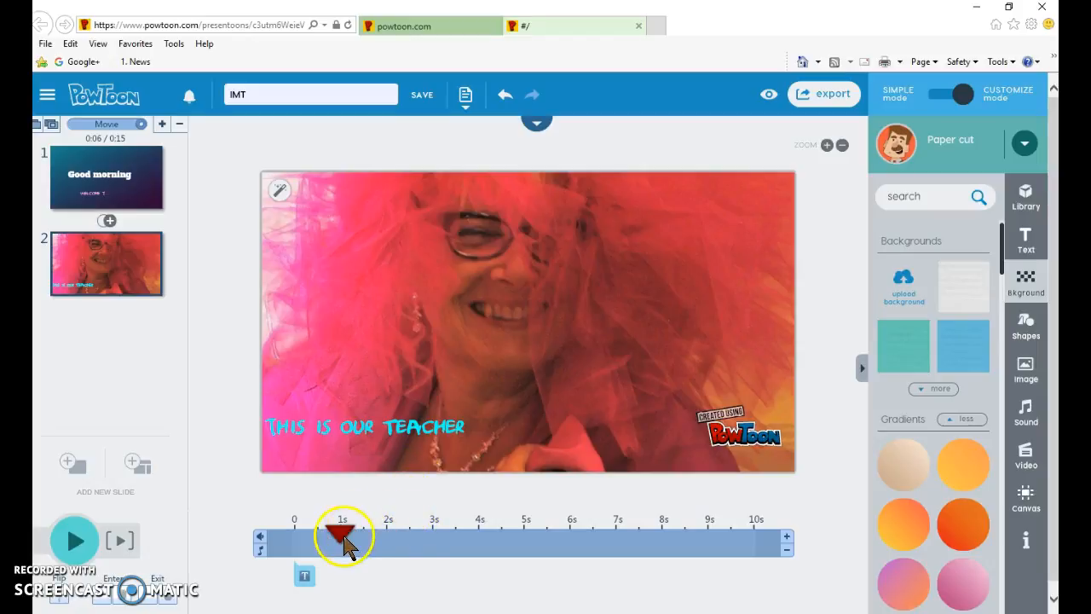
Add another text box to the second slide and choose the Hand writing effect for it
{"action": "left_click", "coordinate": [1029, 239]}
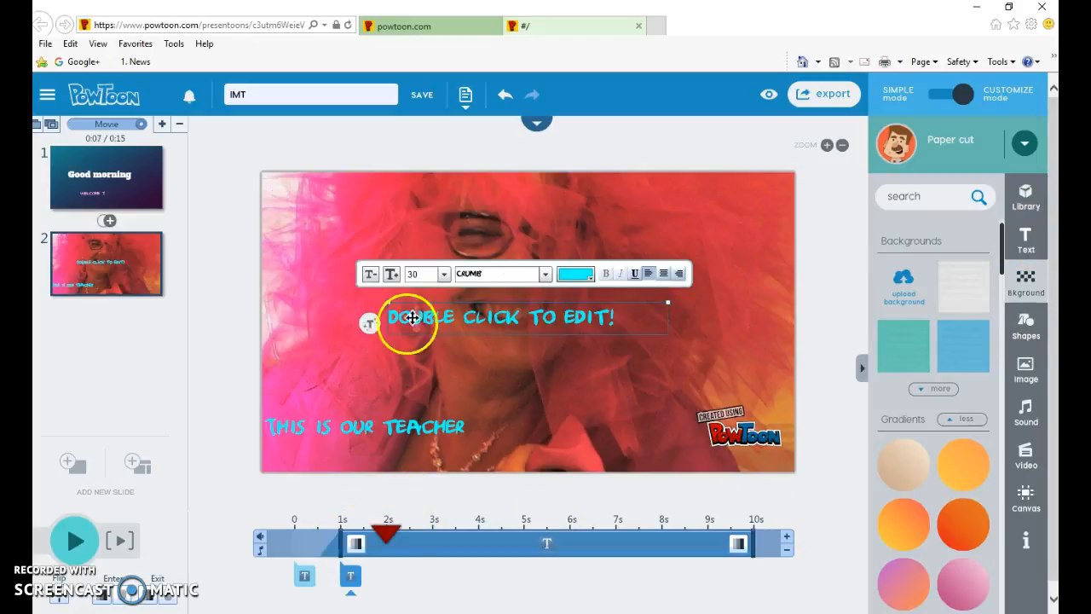
{"action": "left_click", "coordinate": [368, 323]}
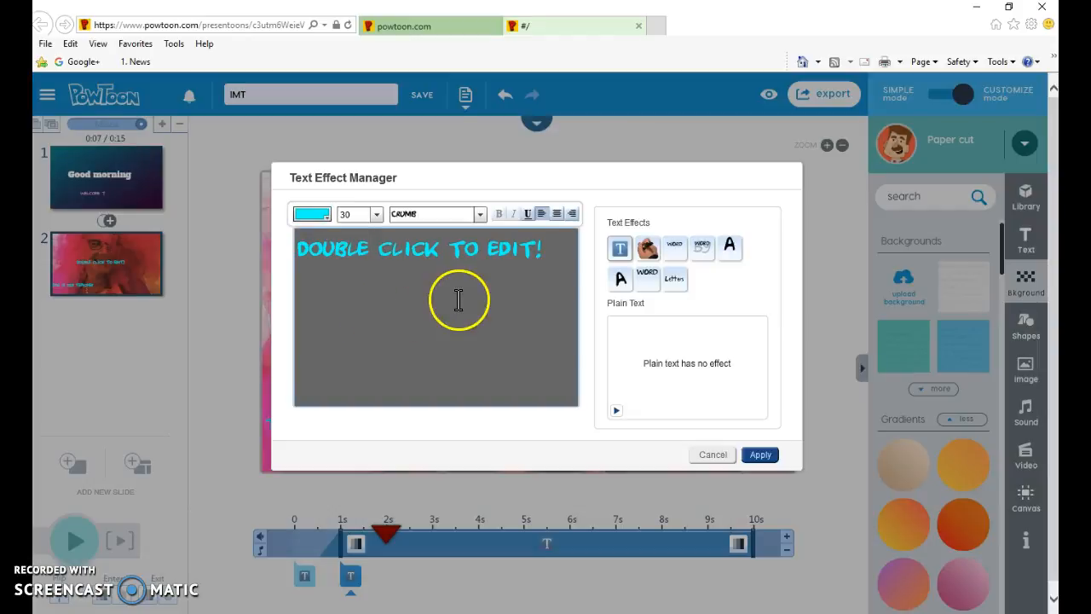
{"action": "left_click", "coordinate": [649, 251]}
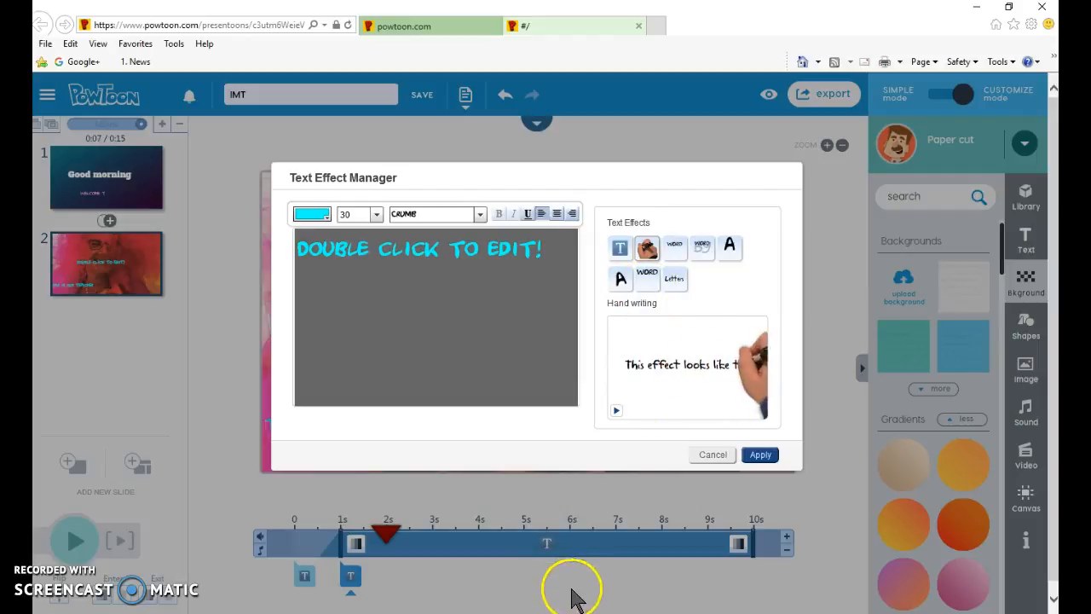
Cut the teacher's name from the Word document, paste it over the new PowToon text box's placeholder and apply it
{"action": "key", "text": "alt+Tab"}
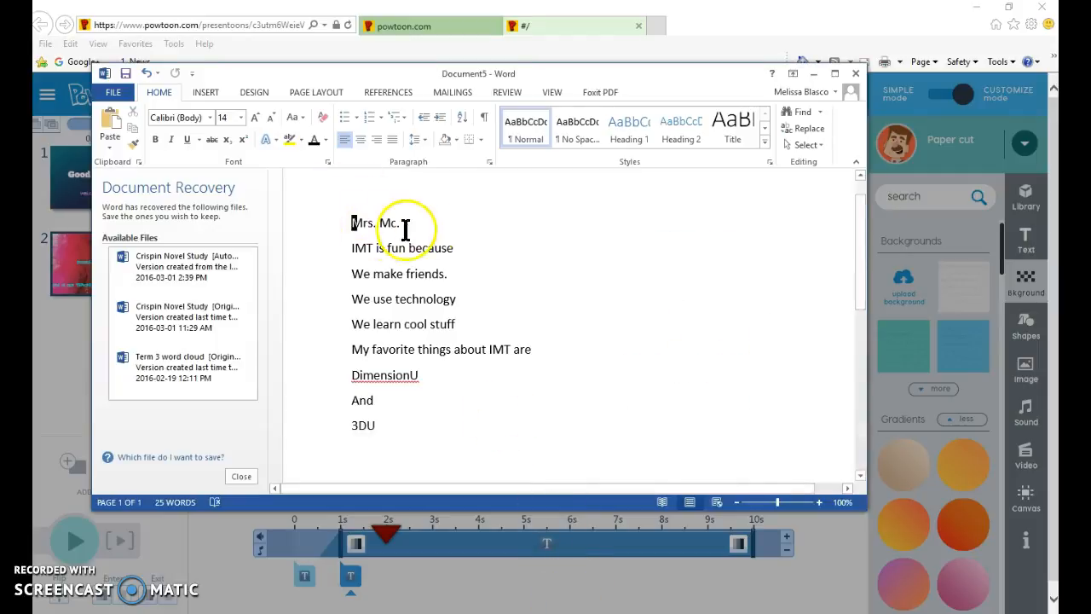
{"action": "left_click_drag", "start_coordinate": [413, 229], "coordinate": [337, 228]}
{"action": "right_click", "coordinate": [358, 236]}
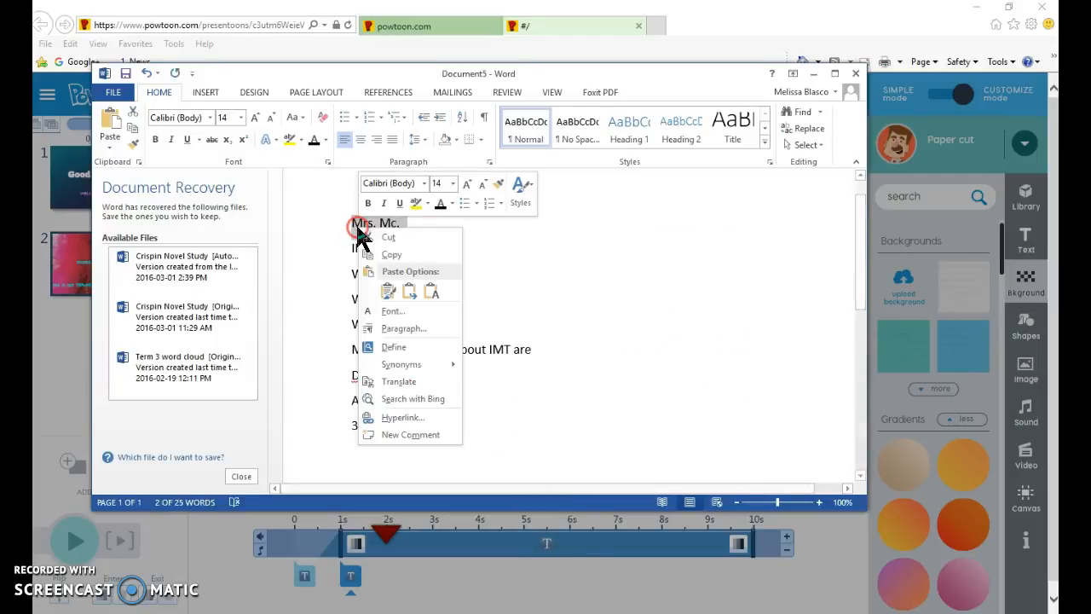
{"action": "left_click", "coordinate": [372, 235]}
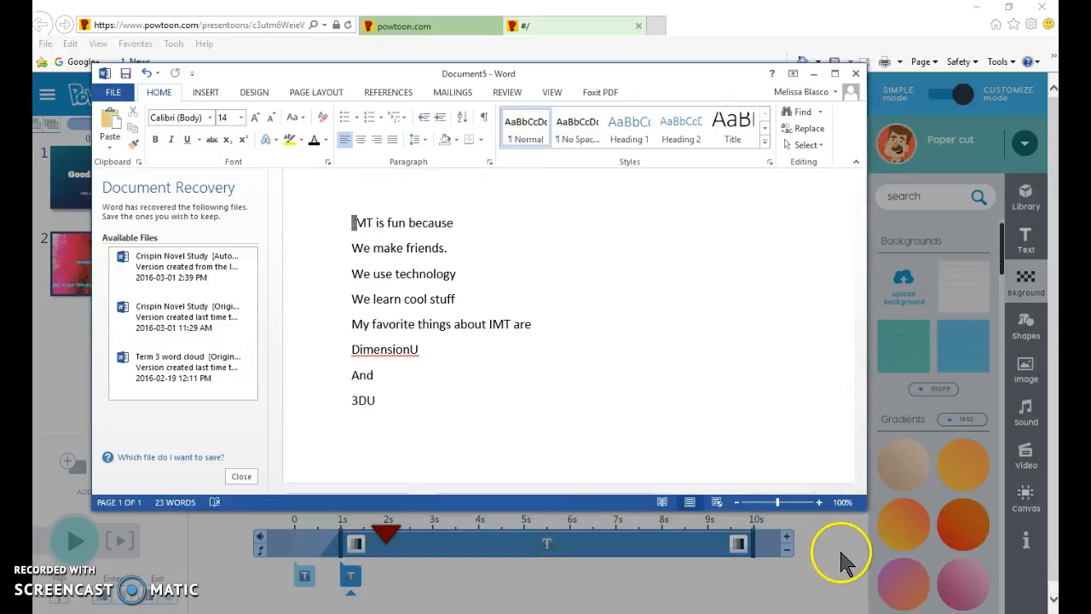
{"action": "left_click", "coordinate": [841, 556]}
{"action": "left_click", "coordinate": [554, 250]}
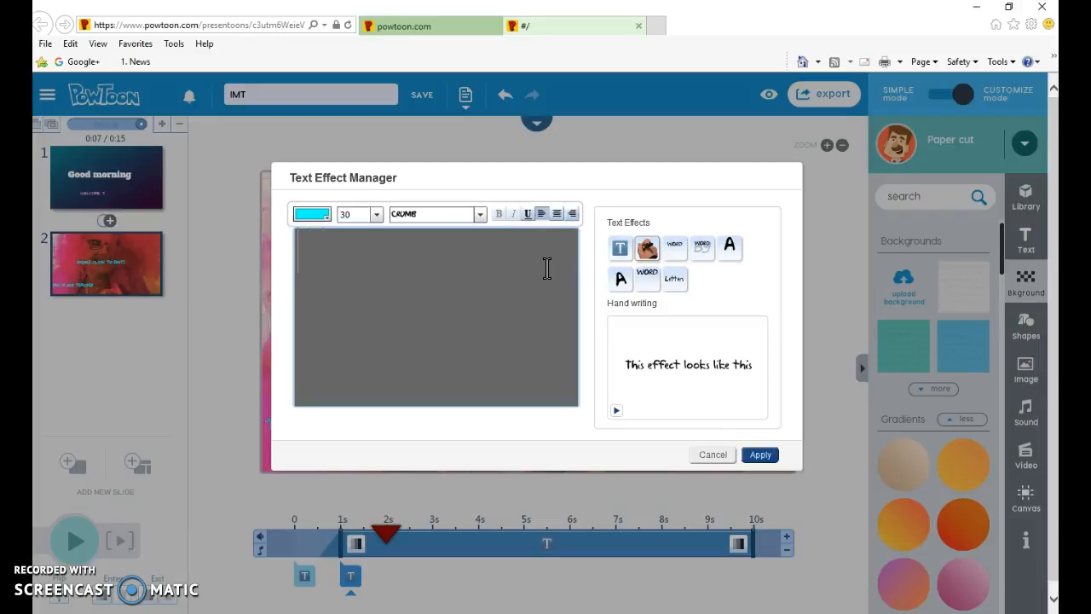
{"action": "right_click", "coordinate": [503, 284]}
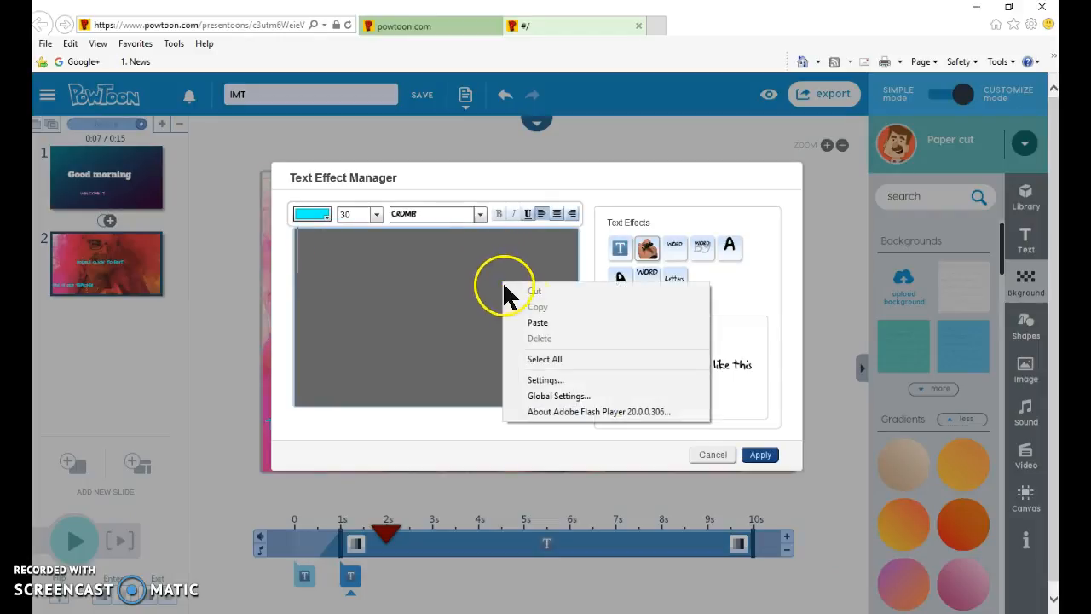
{"action": "left_click", "coordinate": [535, 323]}
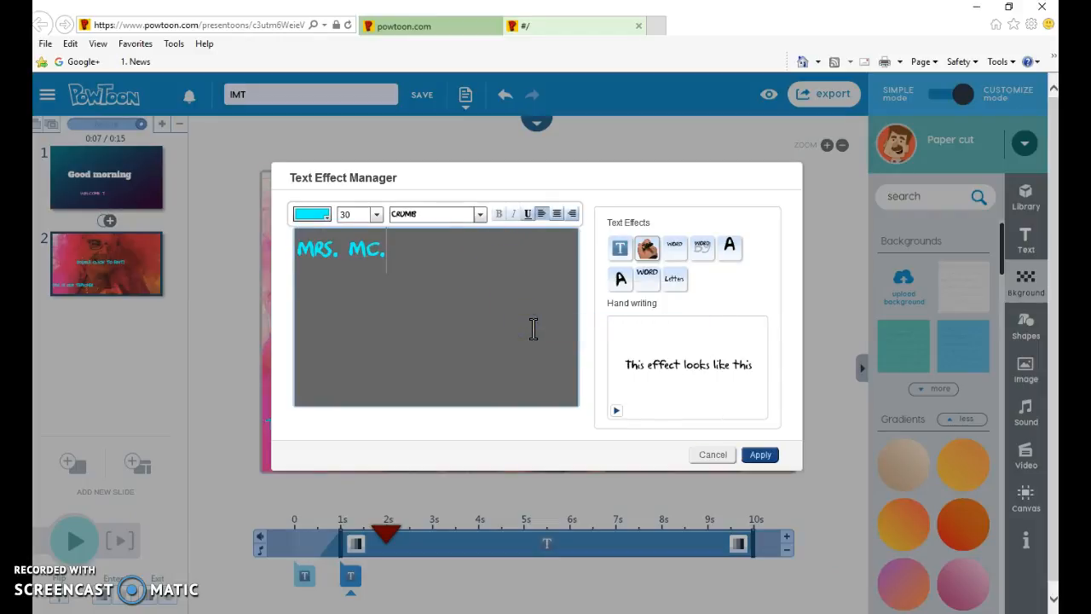
{"action": "left_click", "coordinate": [765, 459]}
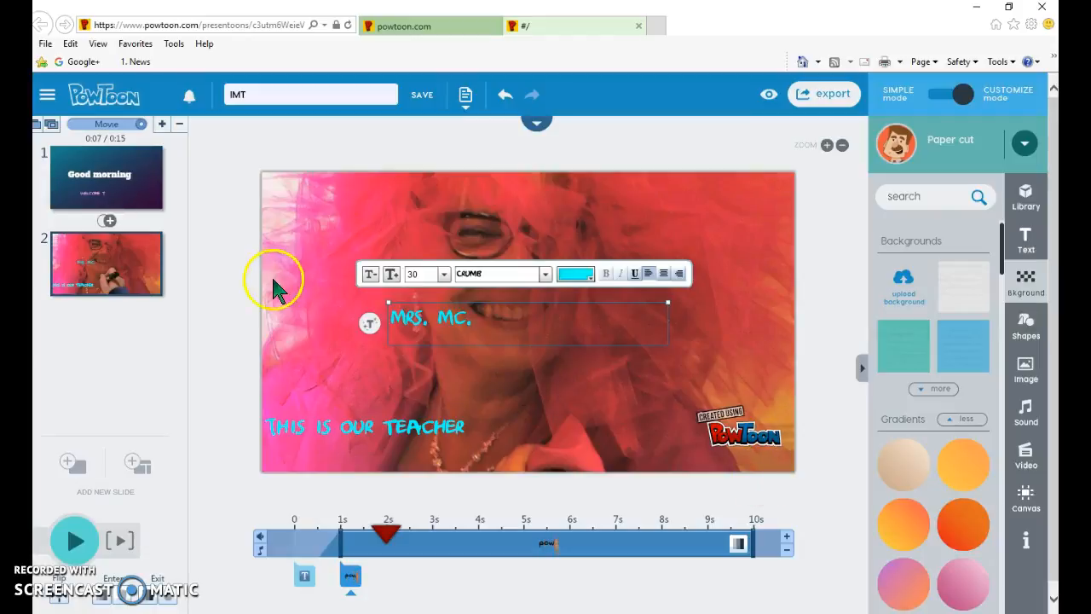
Place the teacher's name directly after "This is our teacher" on the same line and deselect it
{"action": "left_click_drag", "start_coordinate": [403, 315], "coordinate": [486, 431]}
{"action": "double_click", "coordinate": [487, 431]}
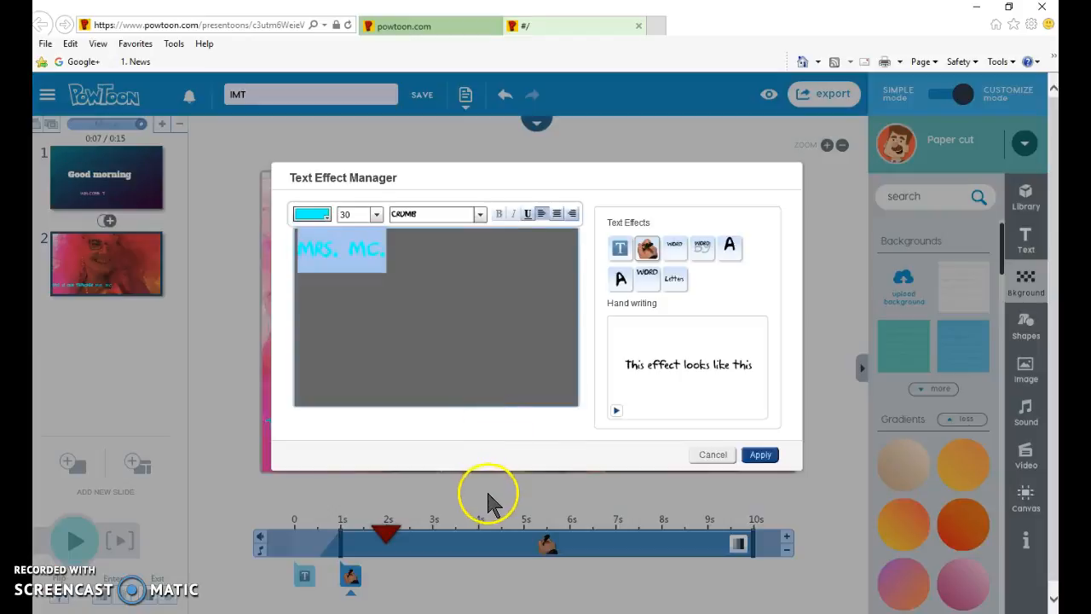
{"action": "left_click", "coordinate": [760, 456]}
{"action": "left_click", "coordinate": [810, 505]}
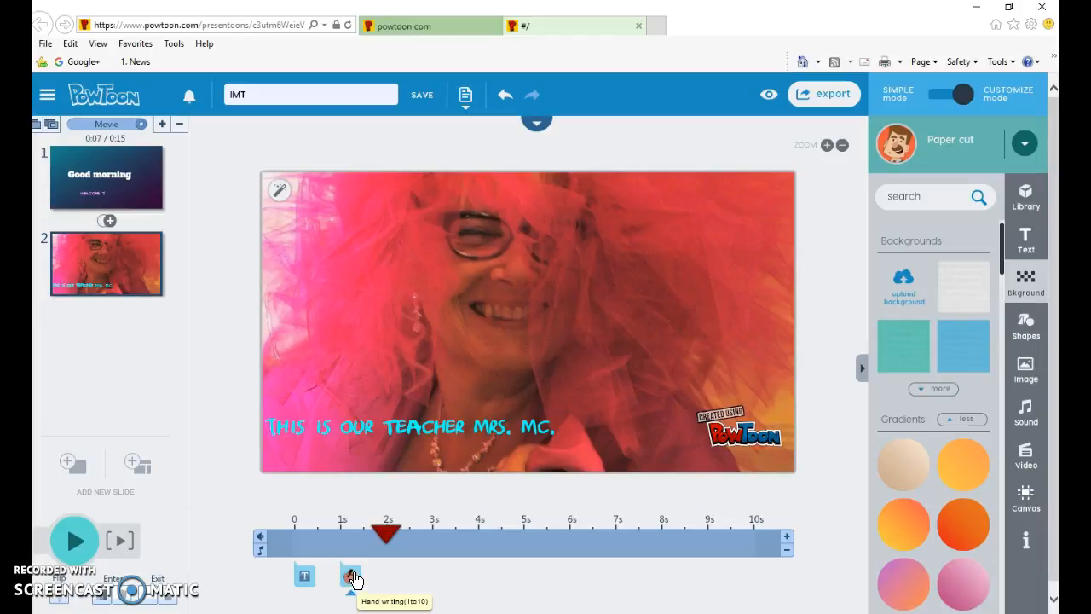
Play the second slide from 0 seconds to preview the Hand writing effect
{"action": "left_click_drag", "start_coordinate": [388, 532], "coordinate": [291, 529]}
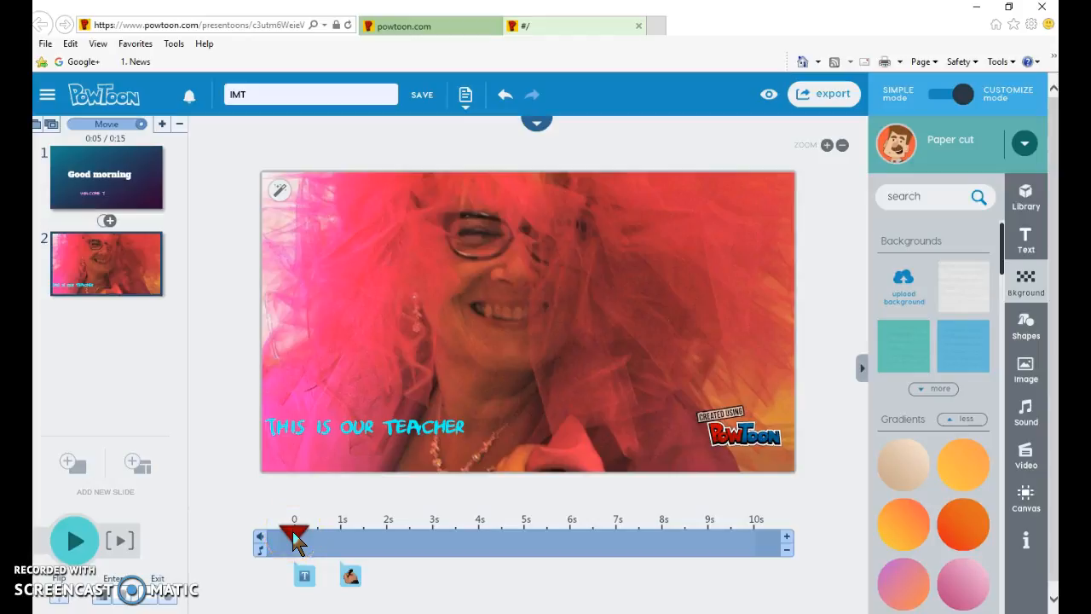
{"action": "left_click", "coordinate": [293, 532]}
{"action": "left_click", "coordinate": [76, 547]}
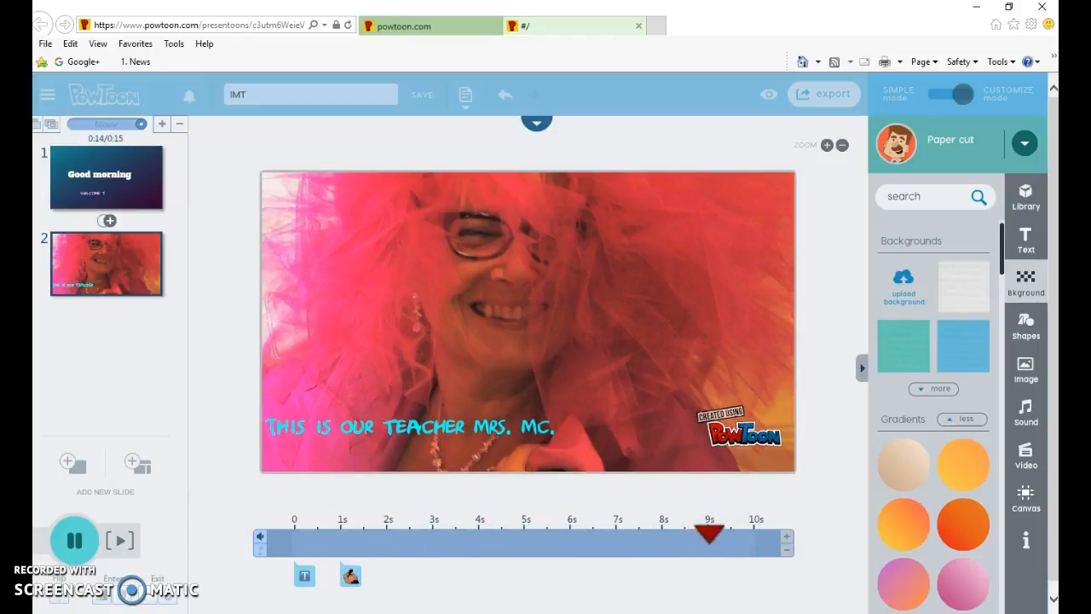
Change the teacher's name text to the Letters Appearing effect and the light pink color FFCCFF
{"action": "left_click_drag", "start_coordinate": [753, 536], "coordinate": [356, 536]}
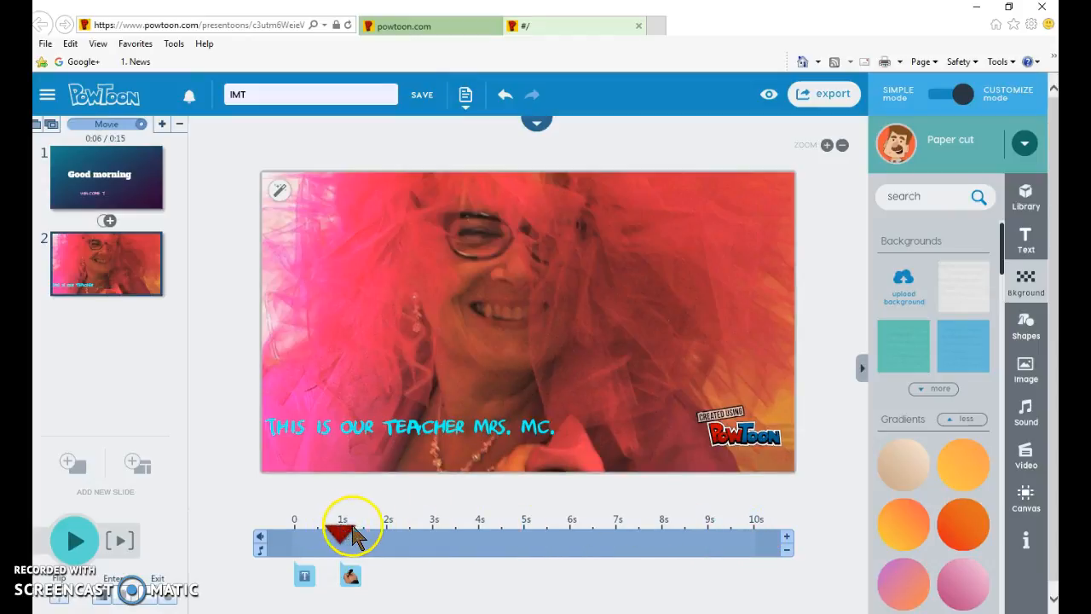
{"action": "left_click", "coordinate": [350, 578]}
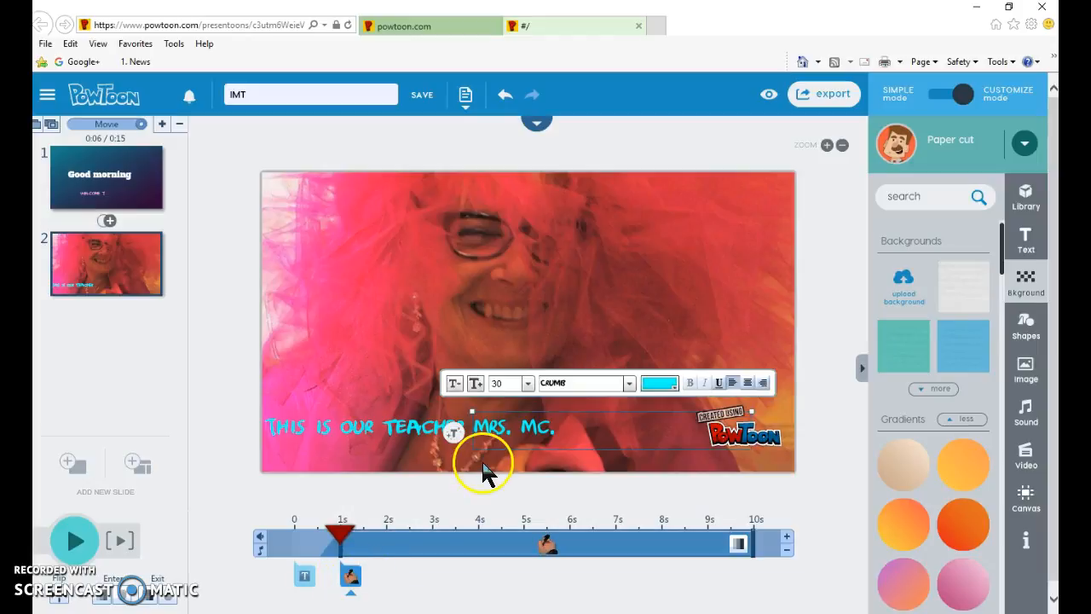
{"action": "left_click", "coordinate": [455, 435]}
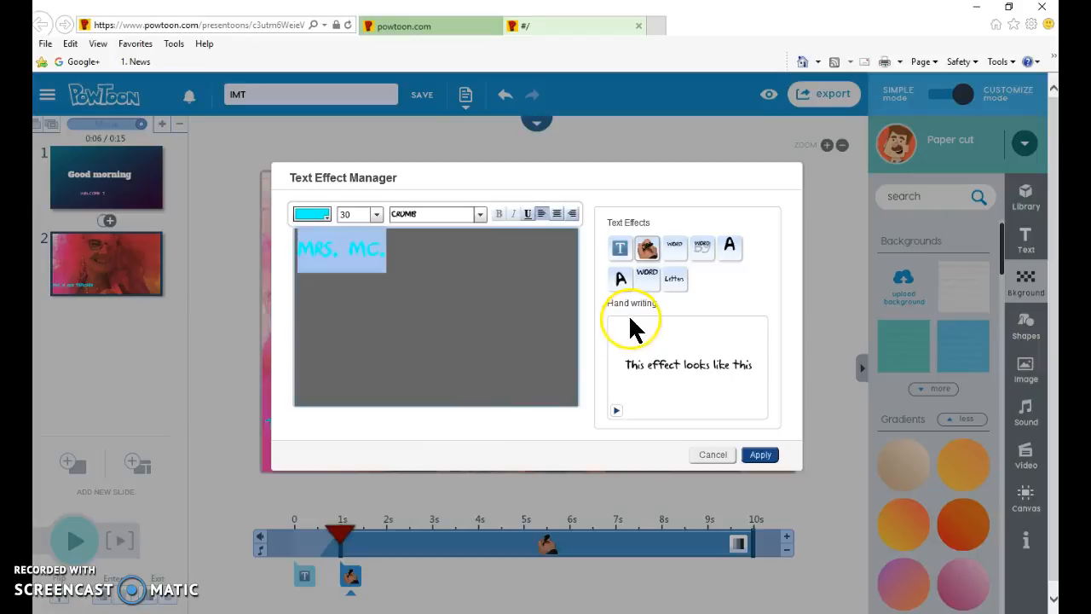
{"action": "left_click", "coordinate": [674, 288]}
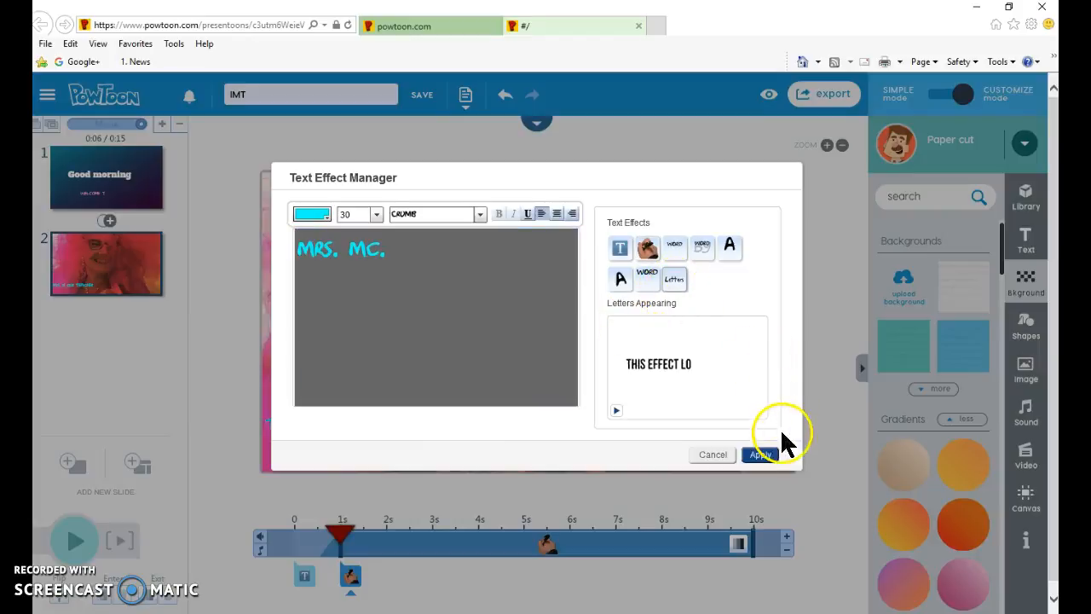
{"action": "left_click", "coordinate": [305, 216]}
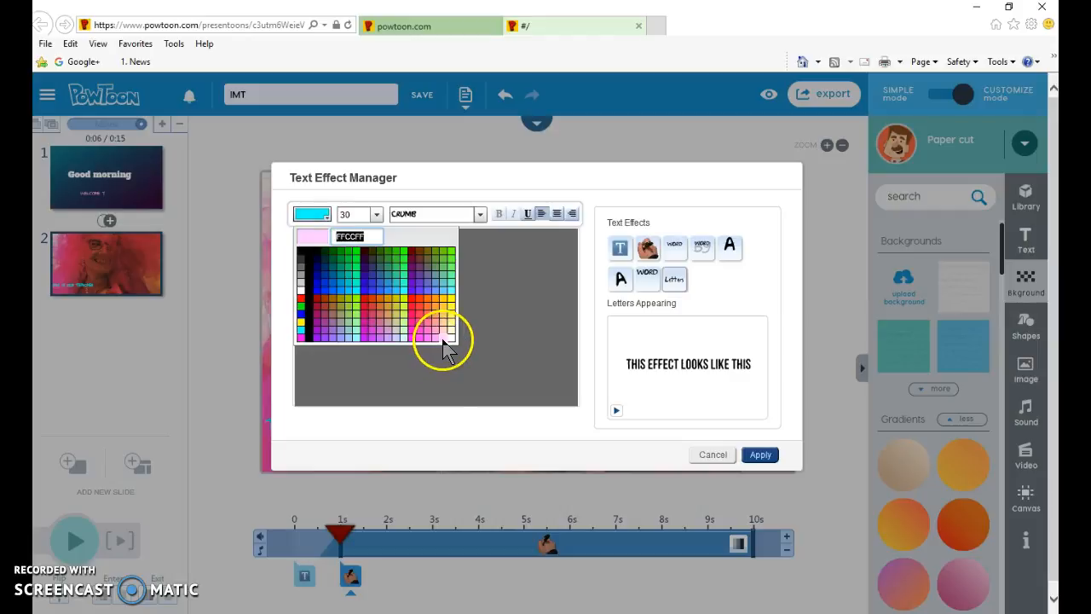
{"action": "left_click", "coordinate": [443, 339]}
{"action": "left_click", "coordinate": [758, 455]}
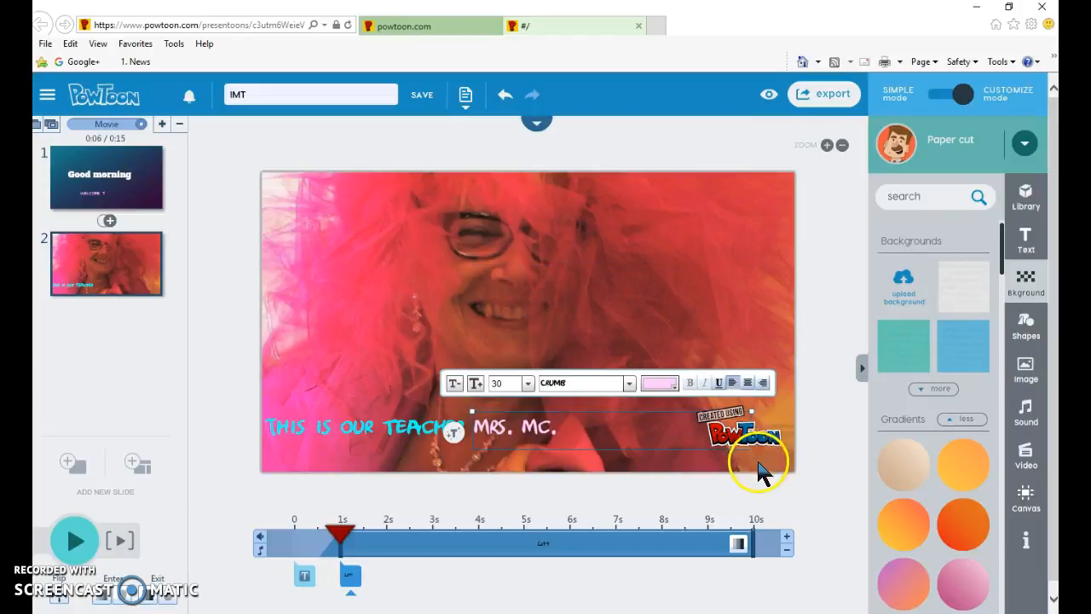
Preview the Letters Appearing effect by playing the second slide from its start, and stop at about 6 seconds
{"action": "left_click_drag", "start_coordinate": [336, 518], "coordinate": [287, 531]}
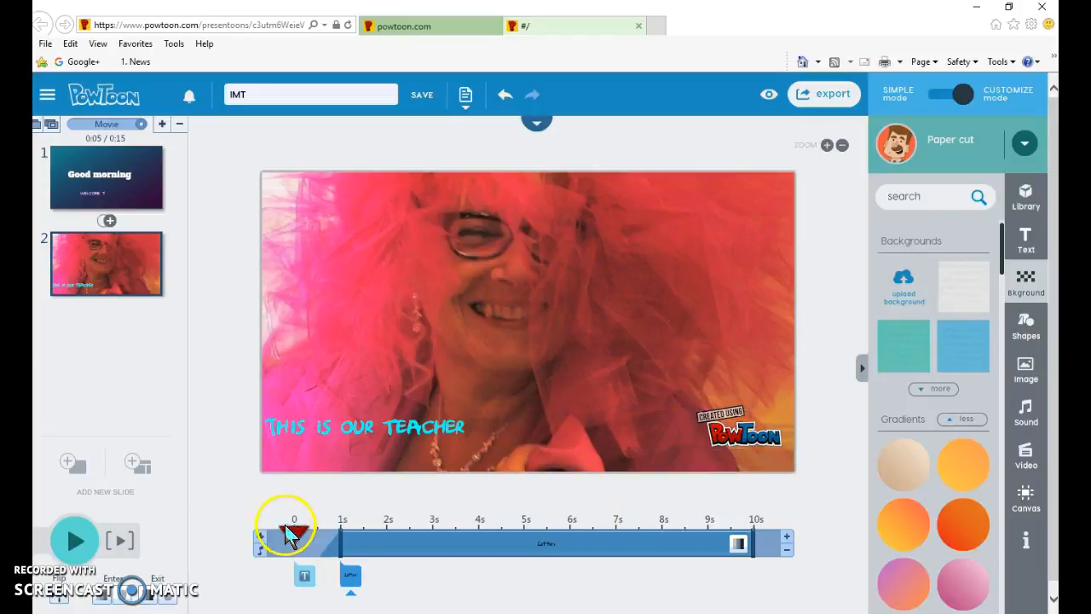
{"action": "left_click", "coordinate": [73, 543]}
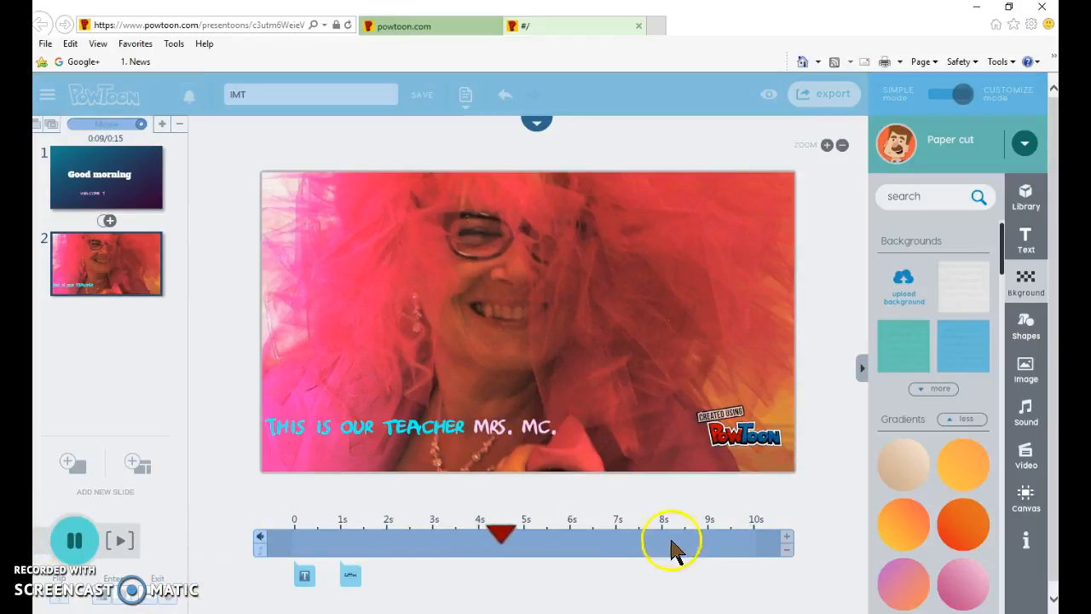
{"action": "left_click", "coordinate": [577, 497]}
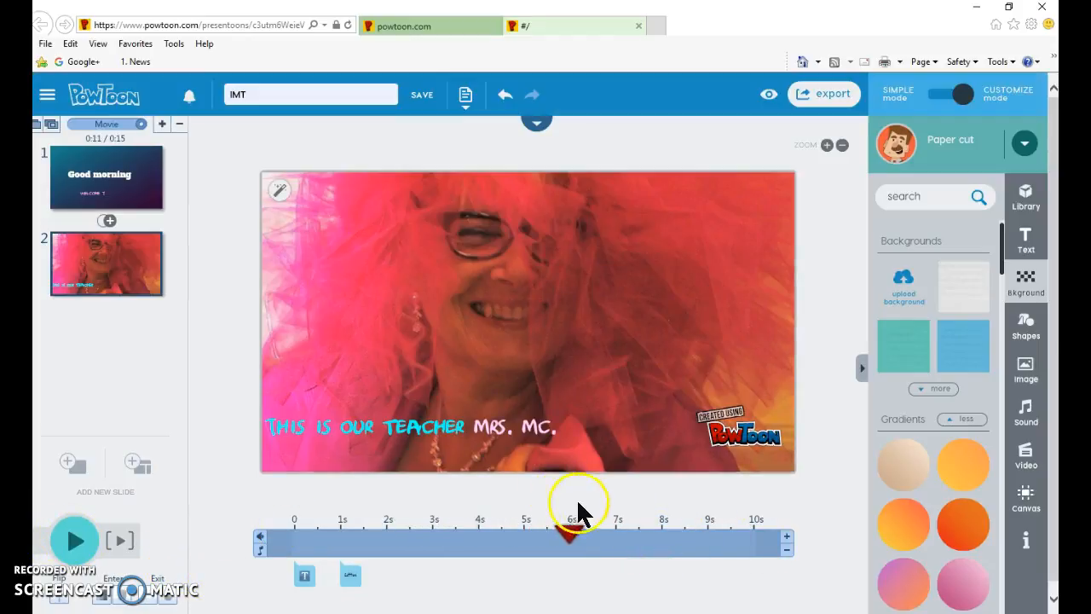
Shorten the second slide's duration to 4 seconds
{"action": "left_click", "coordinate": [786, 550]}
{"action": "left_click", "coordinate": [786, 550]}
{"action": "left_click", "coordinate": [786, 550]}
{"action": "left_click", "coordinate": [786, 550]}
{"action": "left_click", "coordinate": [785, 549]}
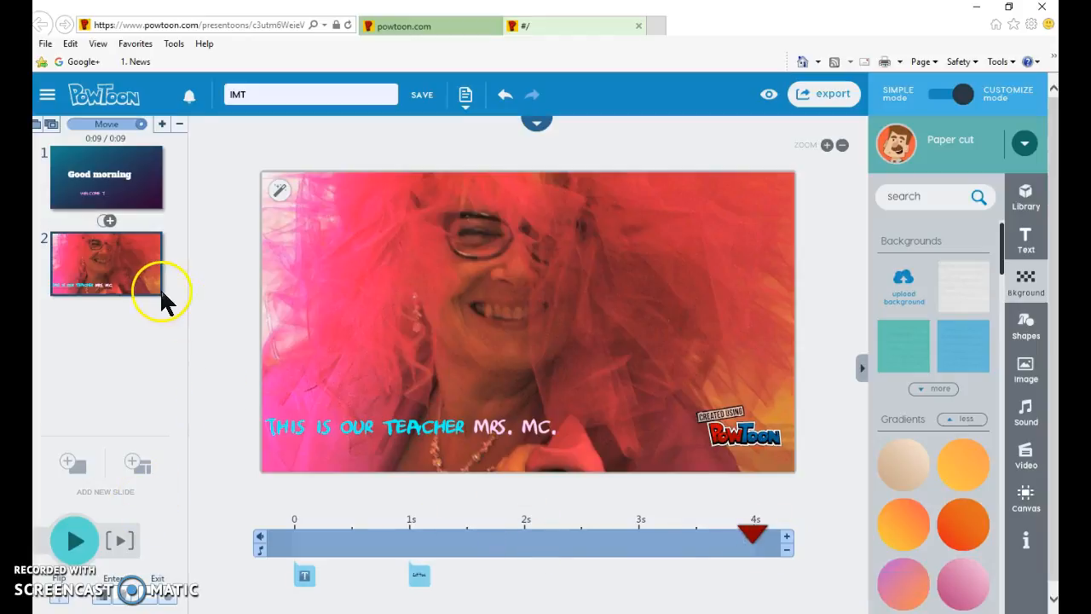
Apply the stylized Poof transition between the first and second slides
{"action": "left_click", "coordinate": [106, 221]}
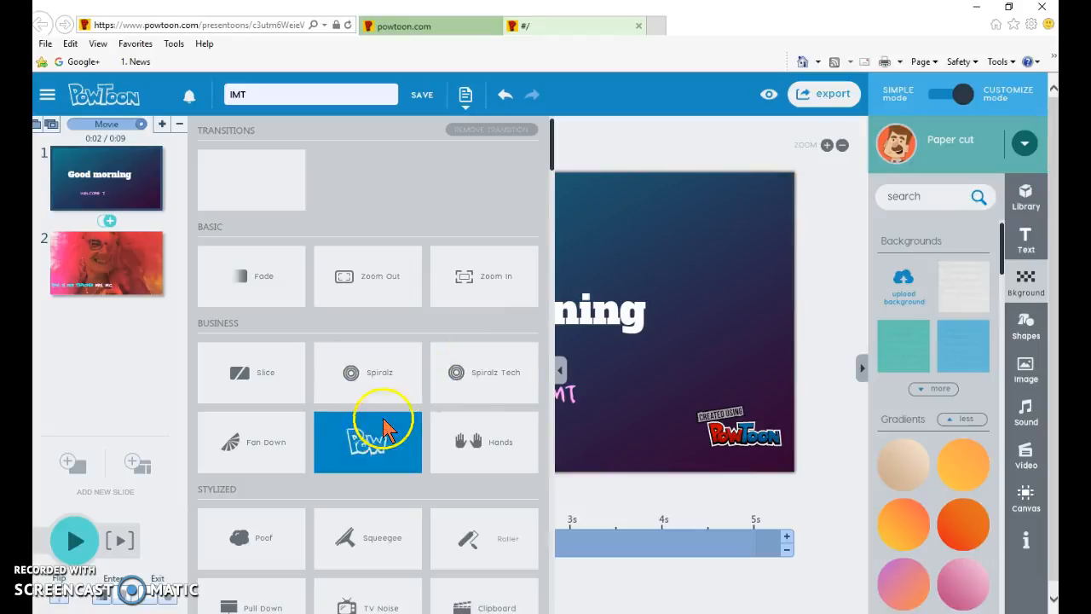
{"action": "scroll", "coordinate": [388, 456], "scroll_direction": "down", "scroll_amount": 4}
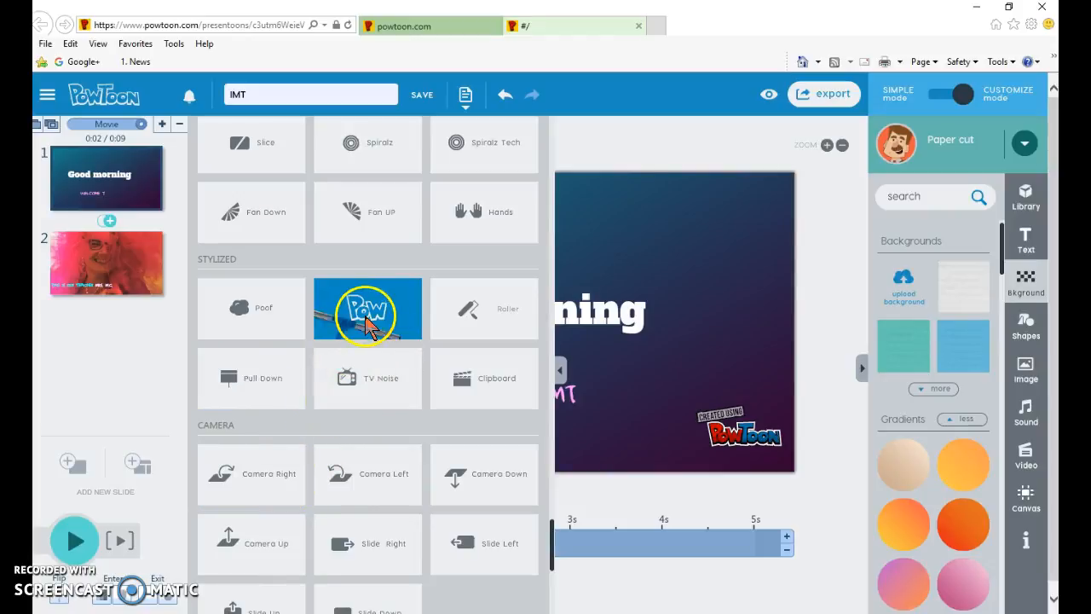
{"action": "left_click", "coordinate": [284, 320]}
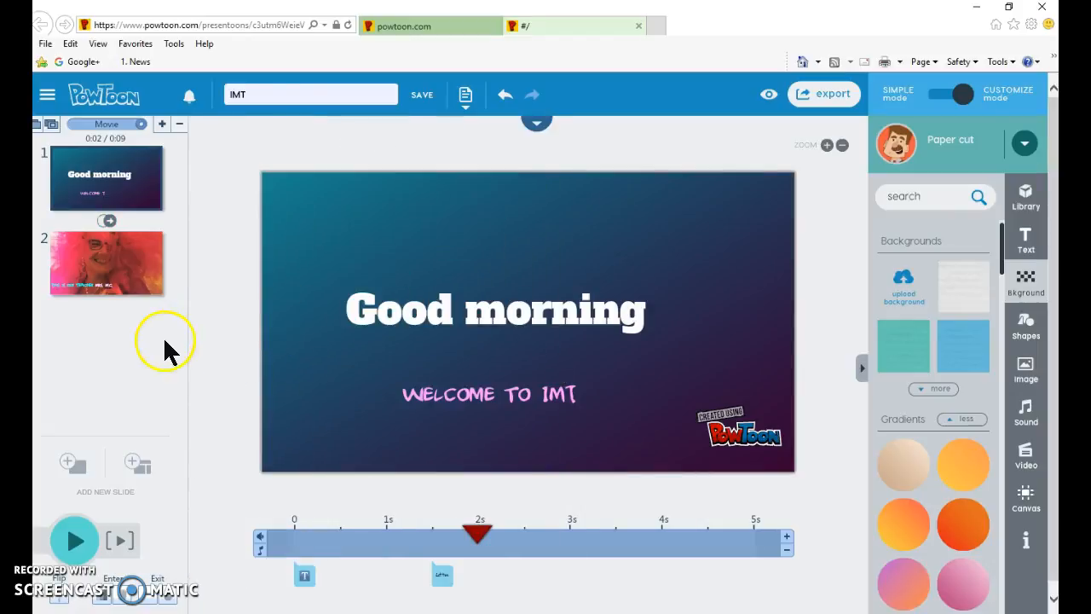
Add a third slide directly after the teacher slide
{"action": "left_click", "coordinate": [117, 258]}
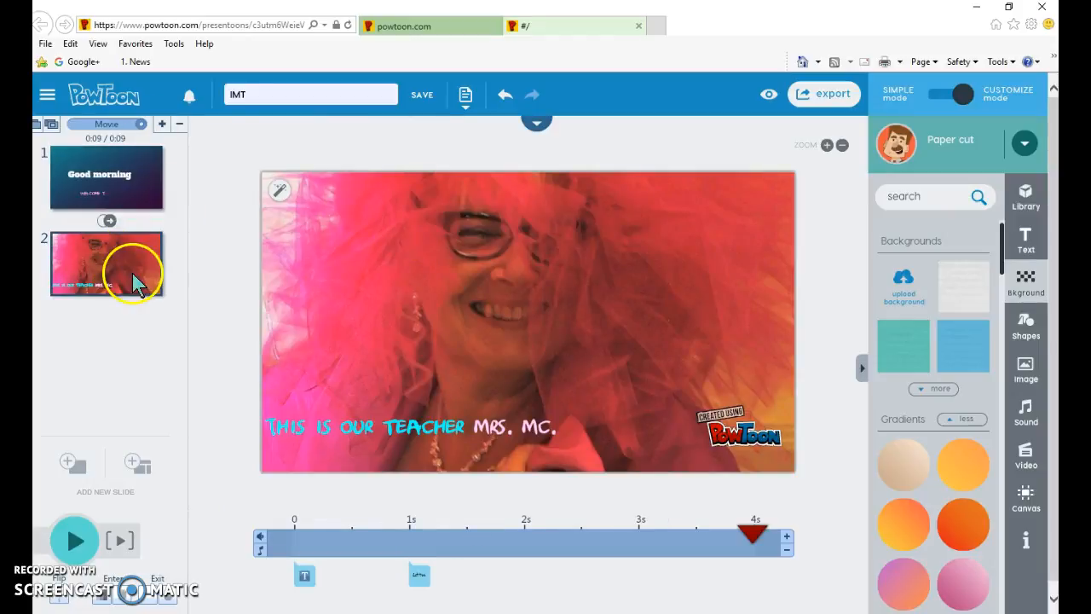
{"action": "left_click", "coordinate": [161, 125]}
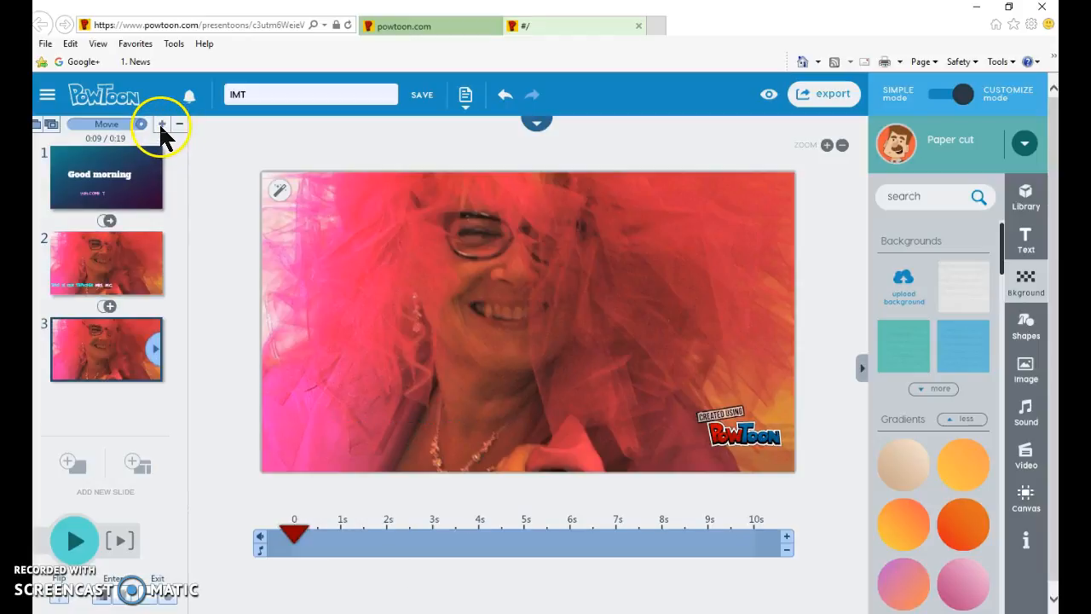